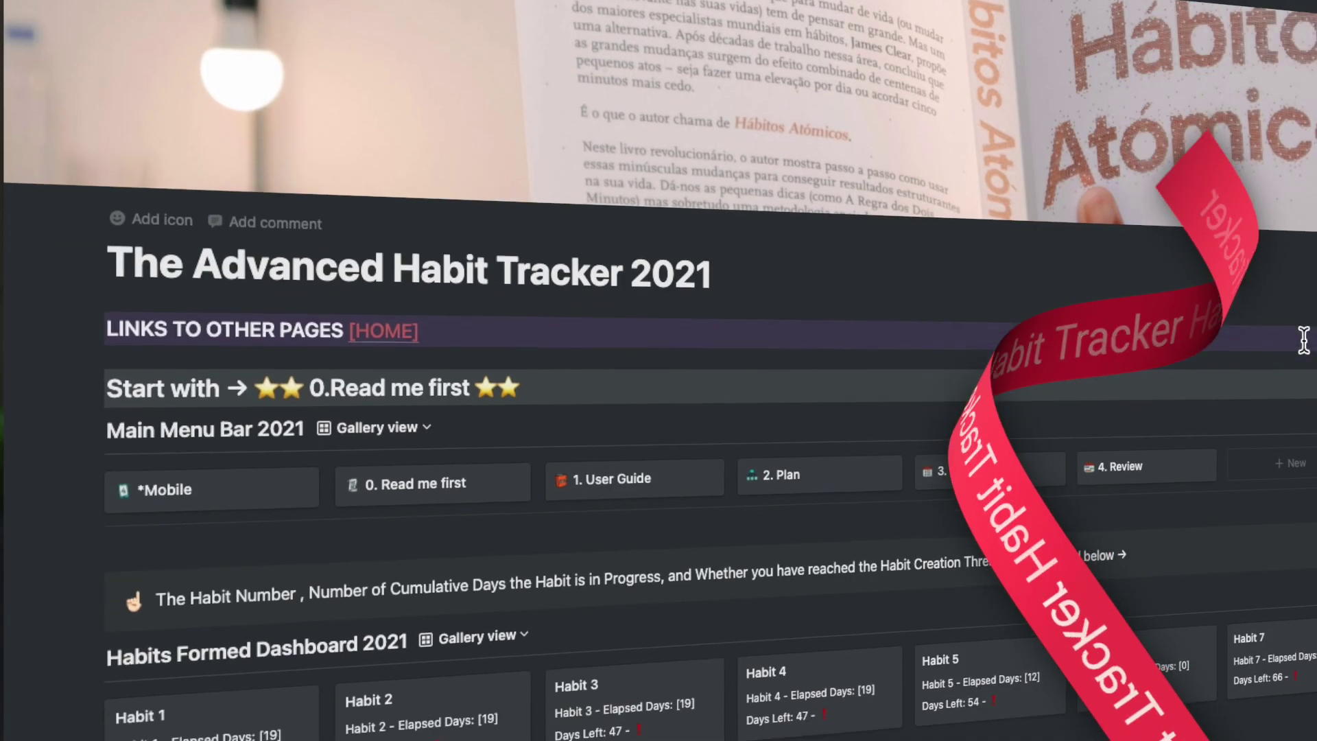
Open the 6. DB Fields + Views guide card as a full page.
scroll(1303, 339, down, 3)
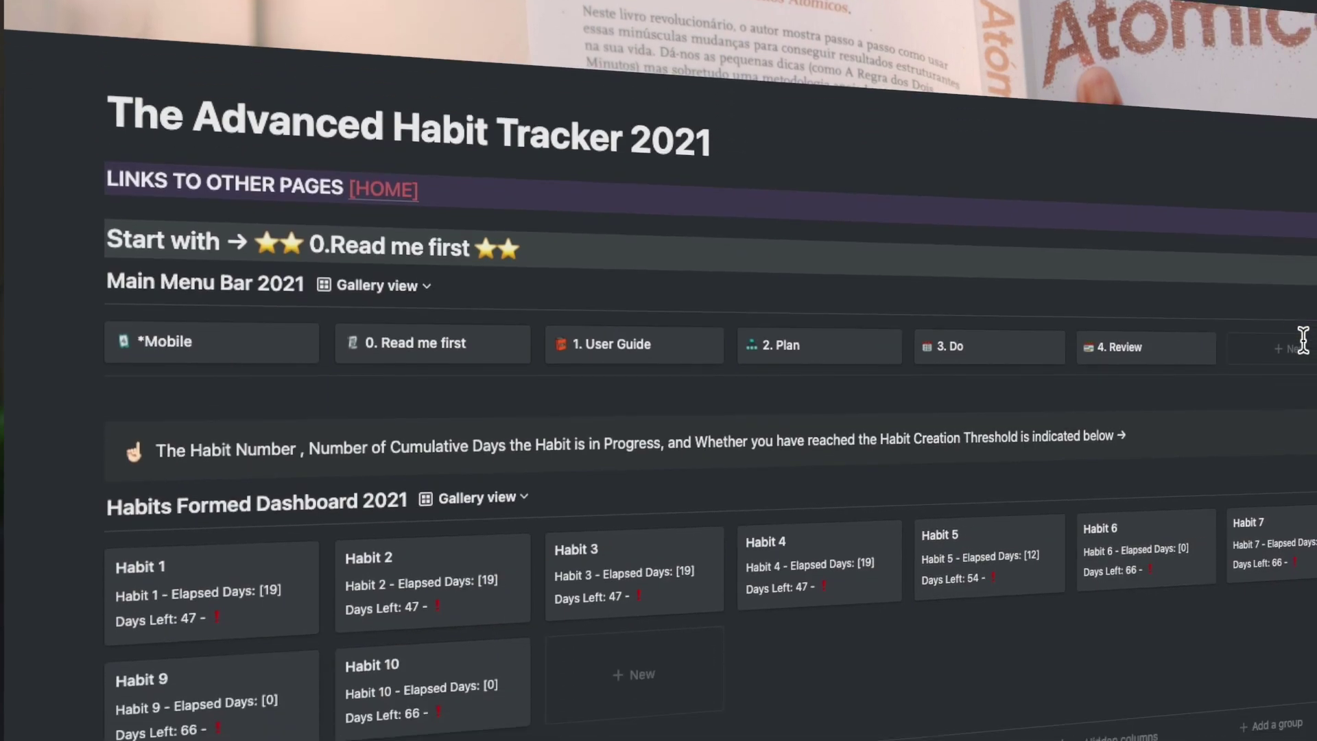
scroll(1303, 340, down, 5)
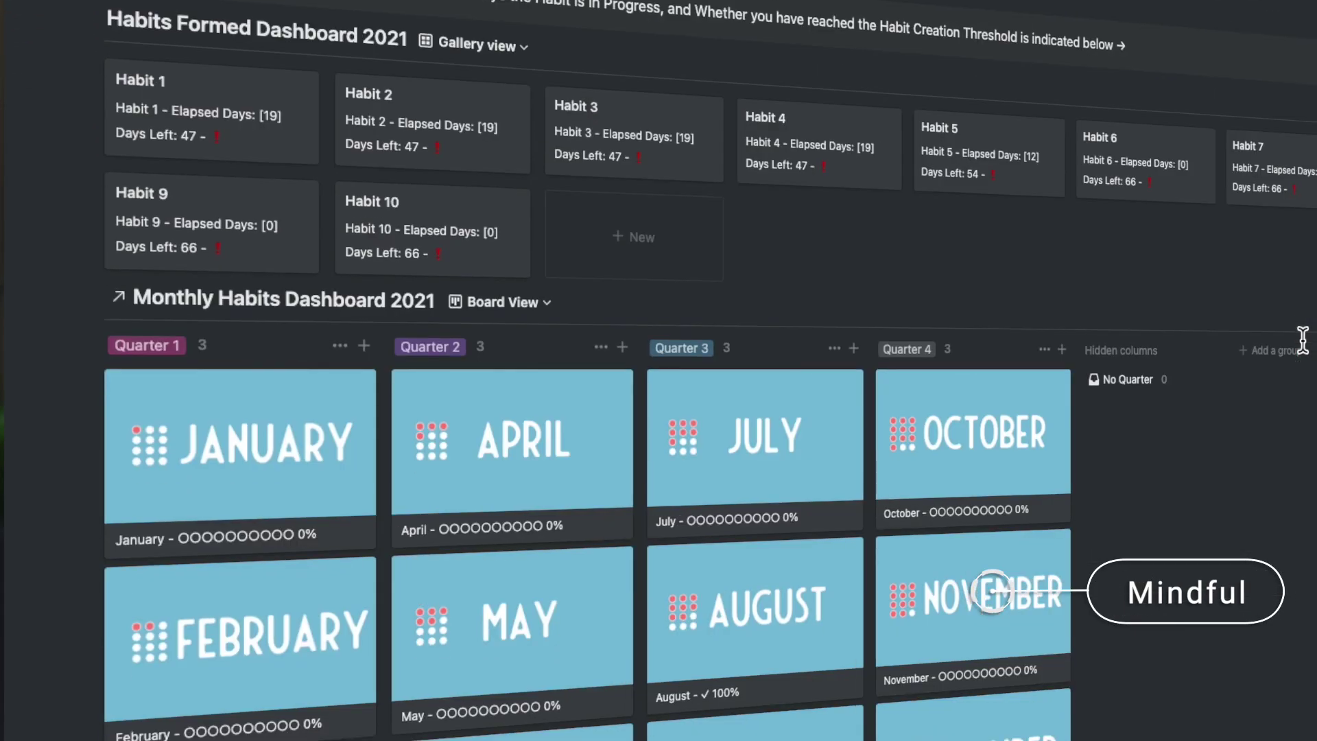
scroll(1303, 339, down, 7)
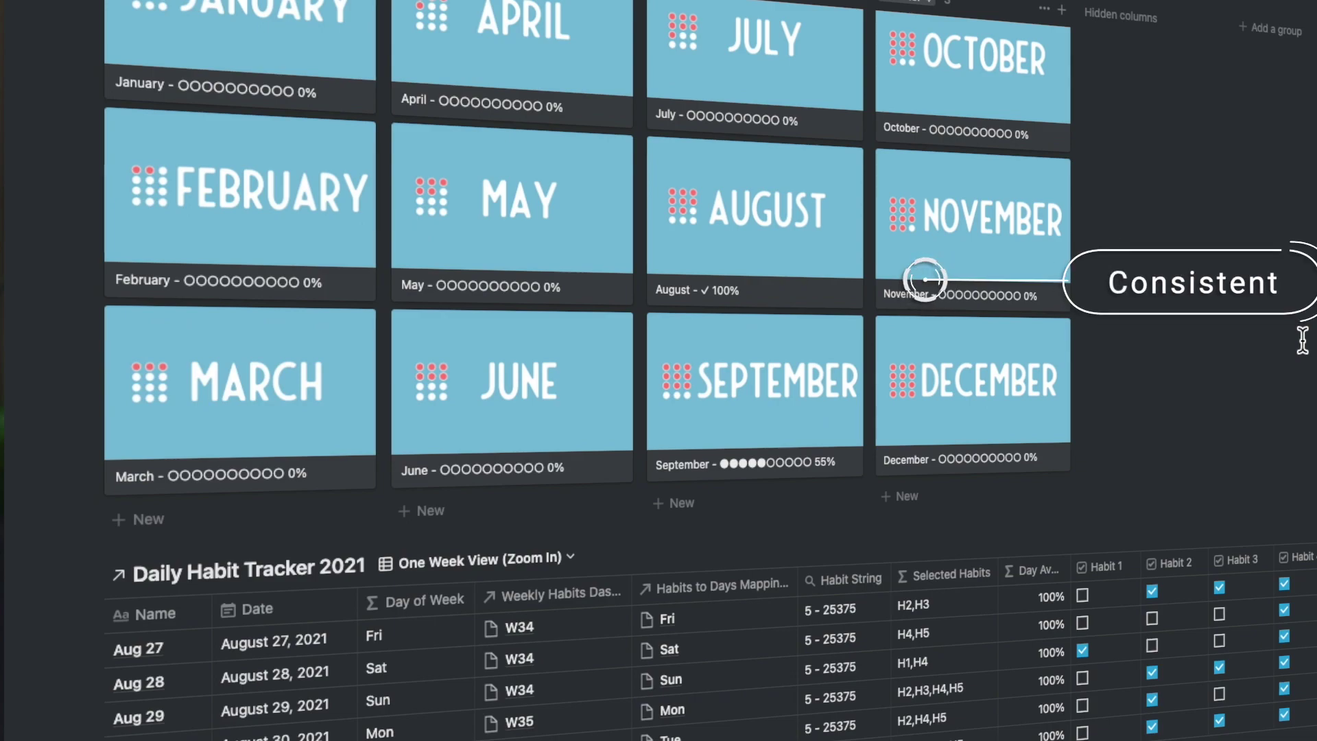
scroll(1301, 339, down, 6)
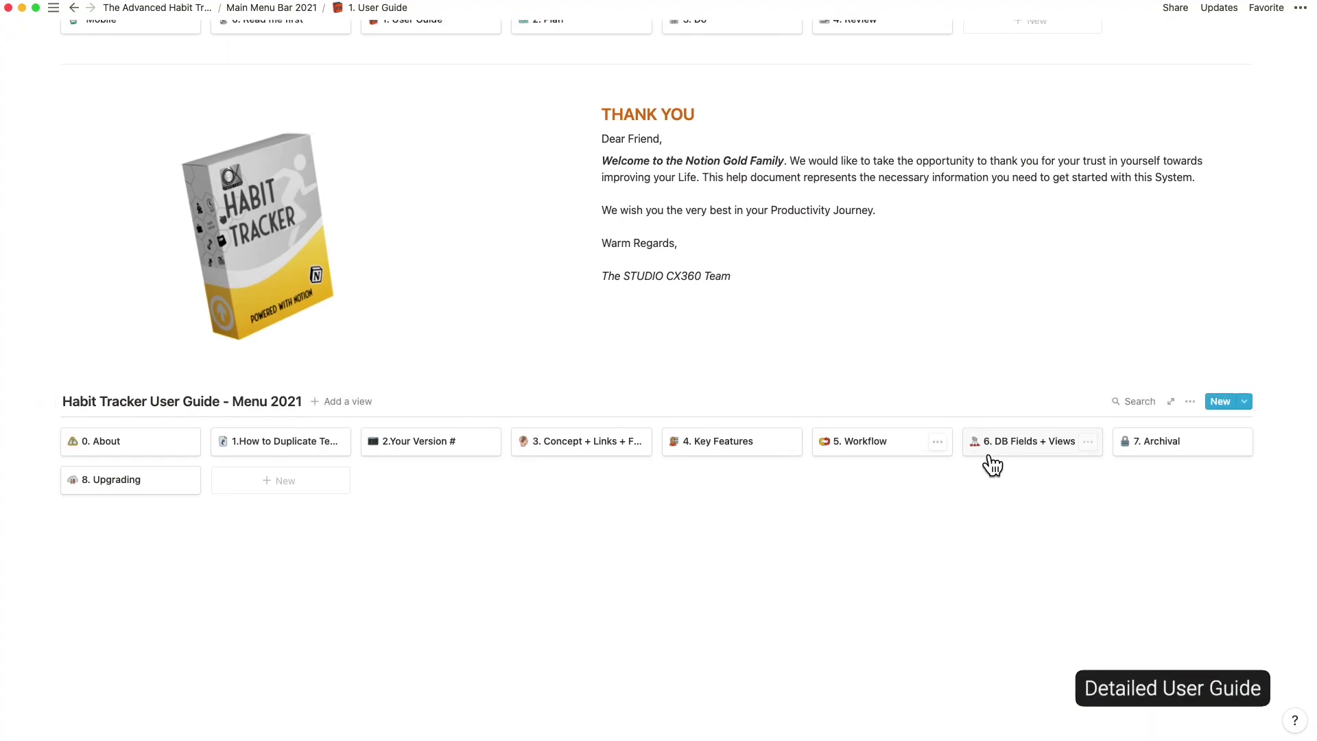
click(991, 452)
click(382, 63)
Scroll through the DB Fields + Views tables and the Key Features guide.
scroll(537, 430, down, 10)
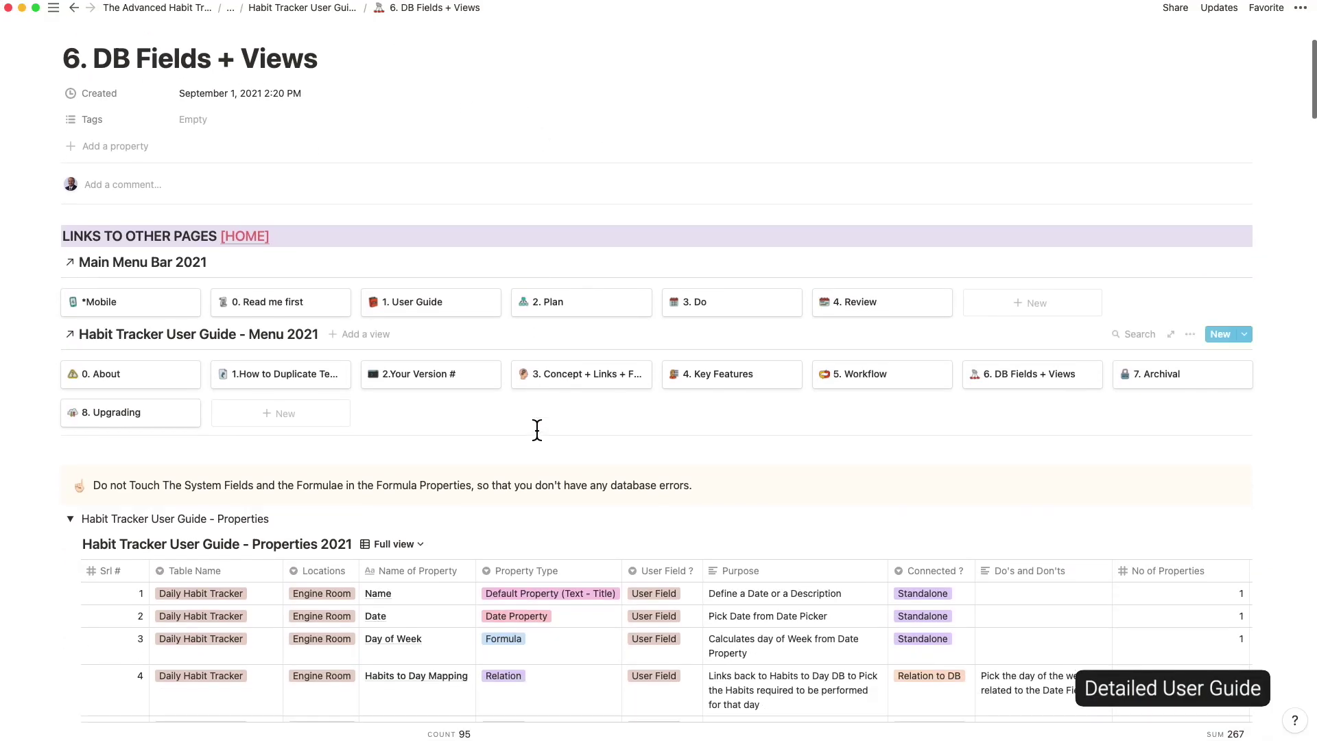
scroll(537, 435, down, 20)
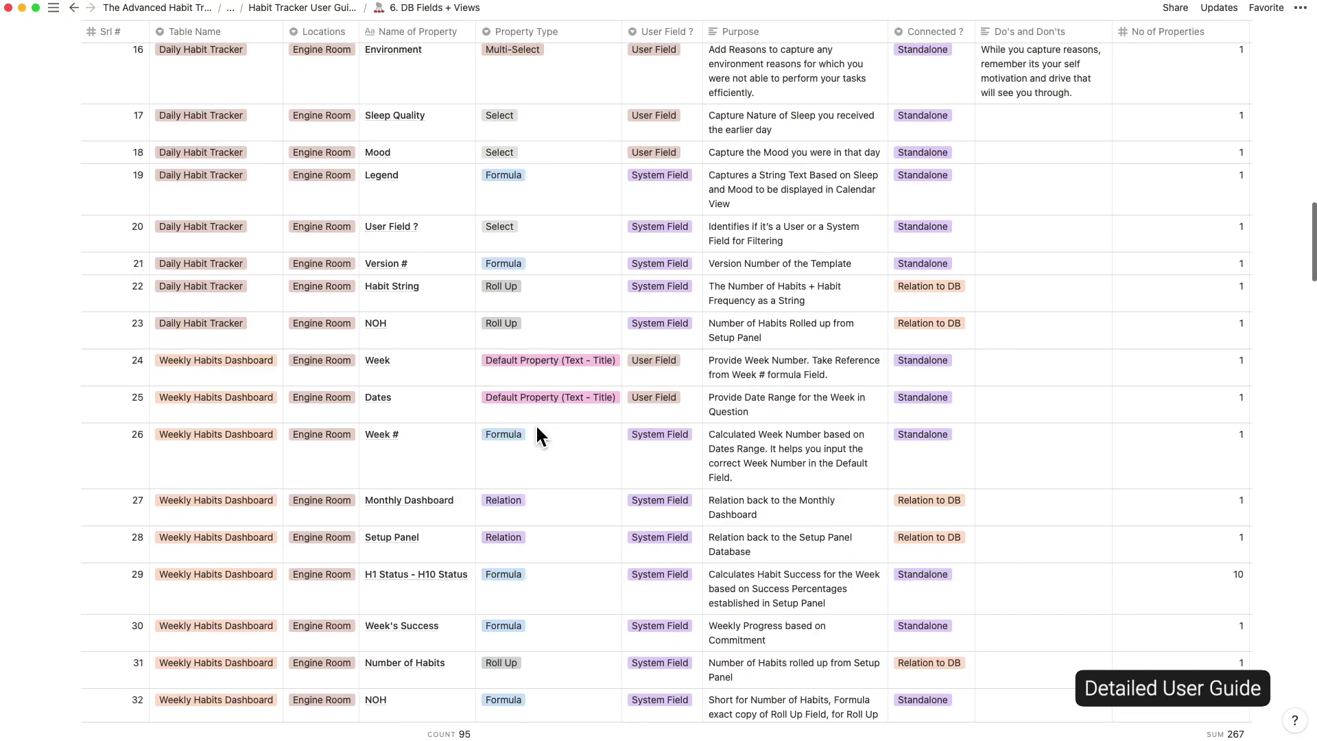
scroll(537, 435, down, 20)
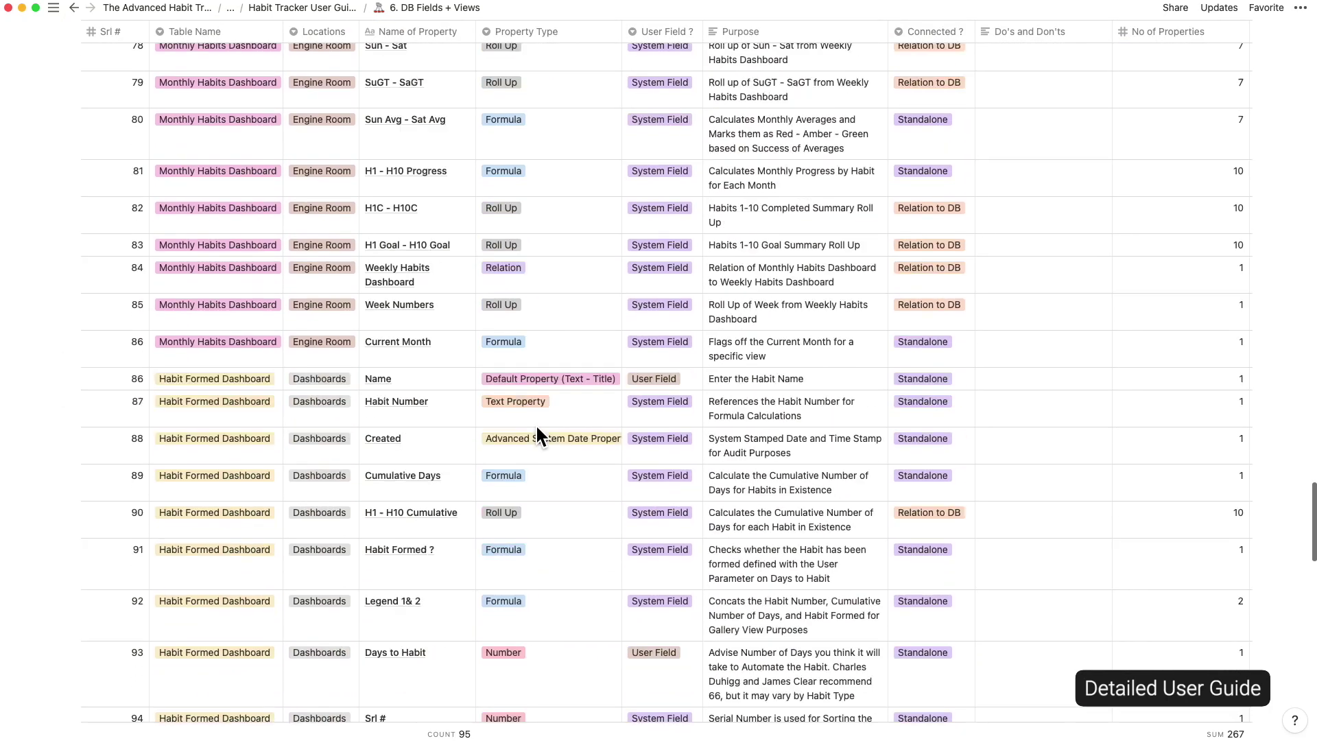
scroll(537, 436, down, 5)
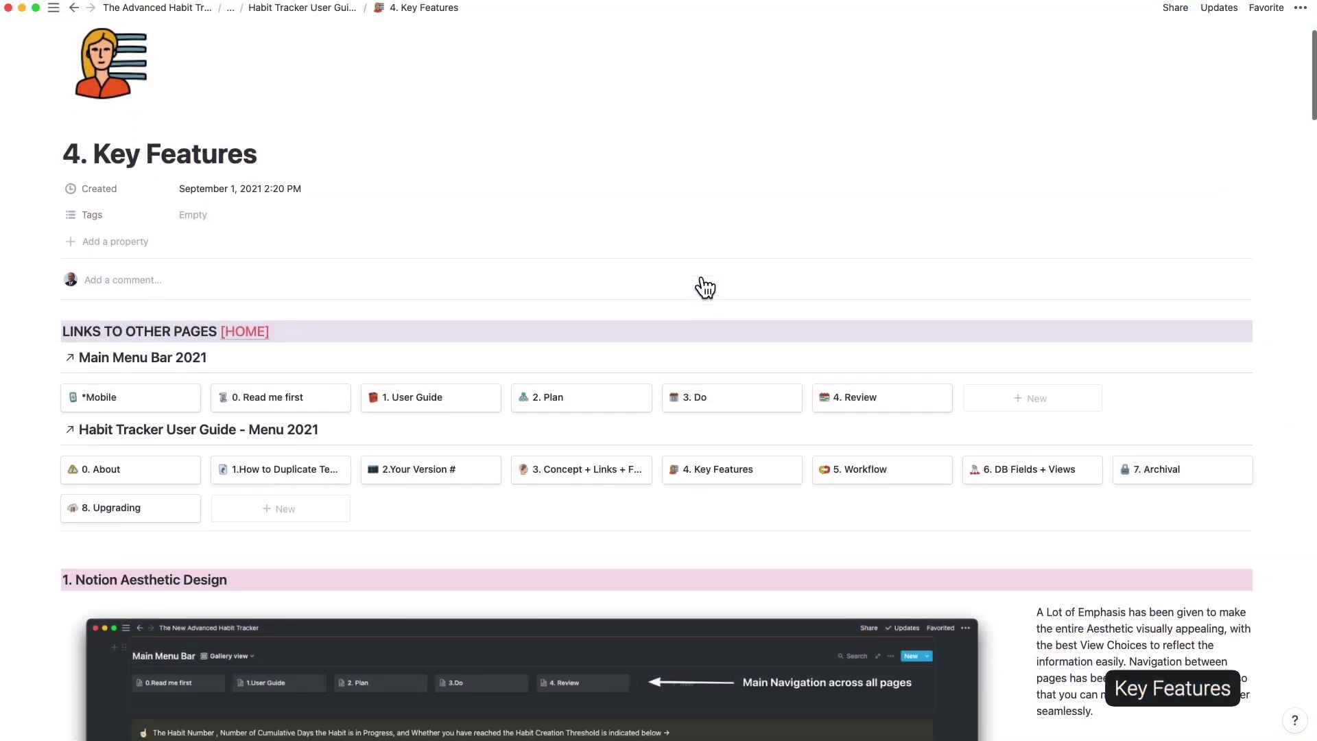
scroll(699, 285, down, 7)
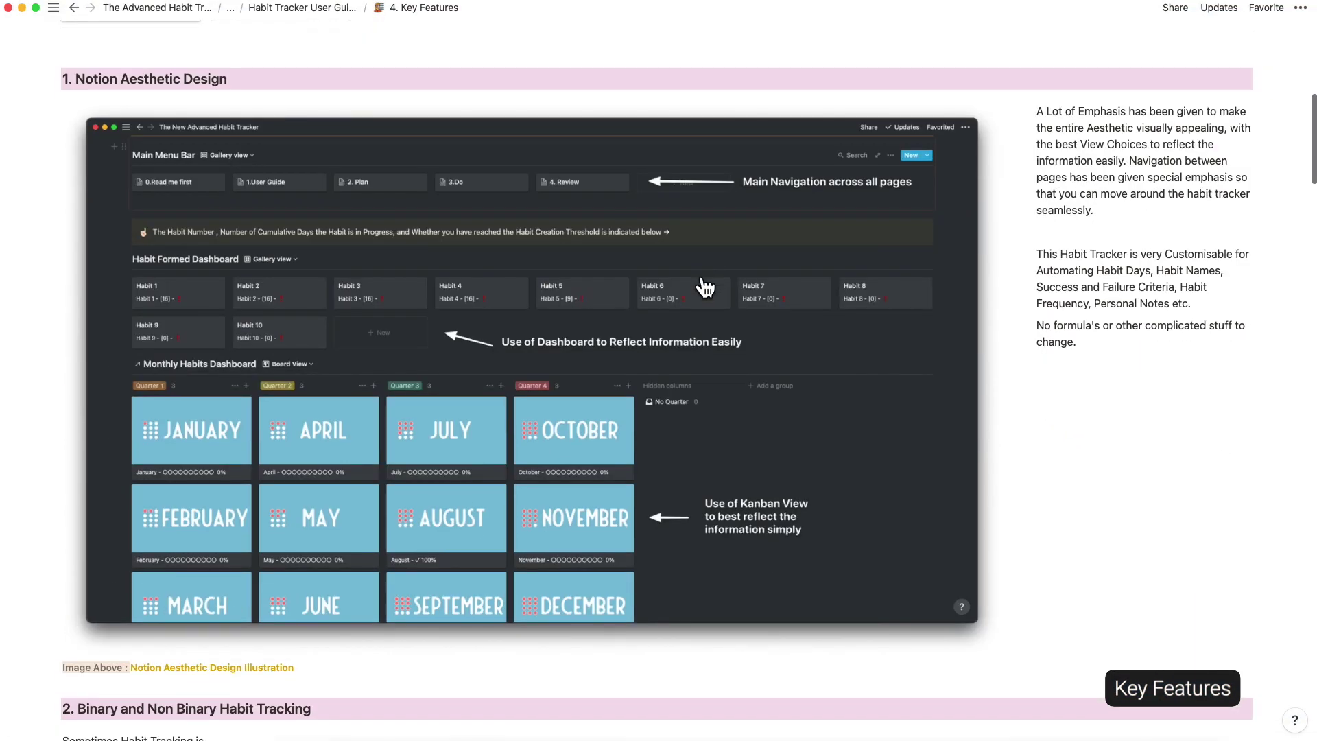
scroll(705, 287, down, 20)
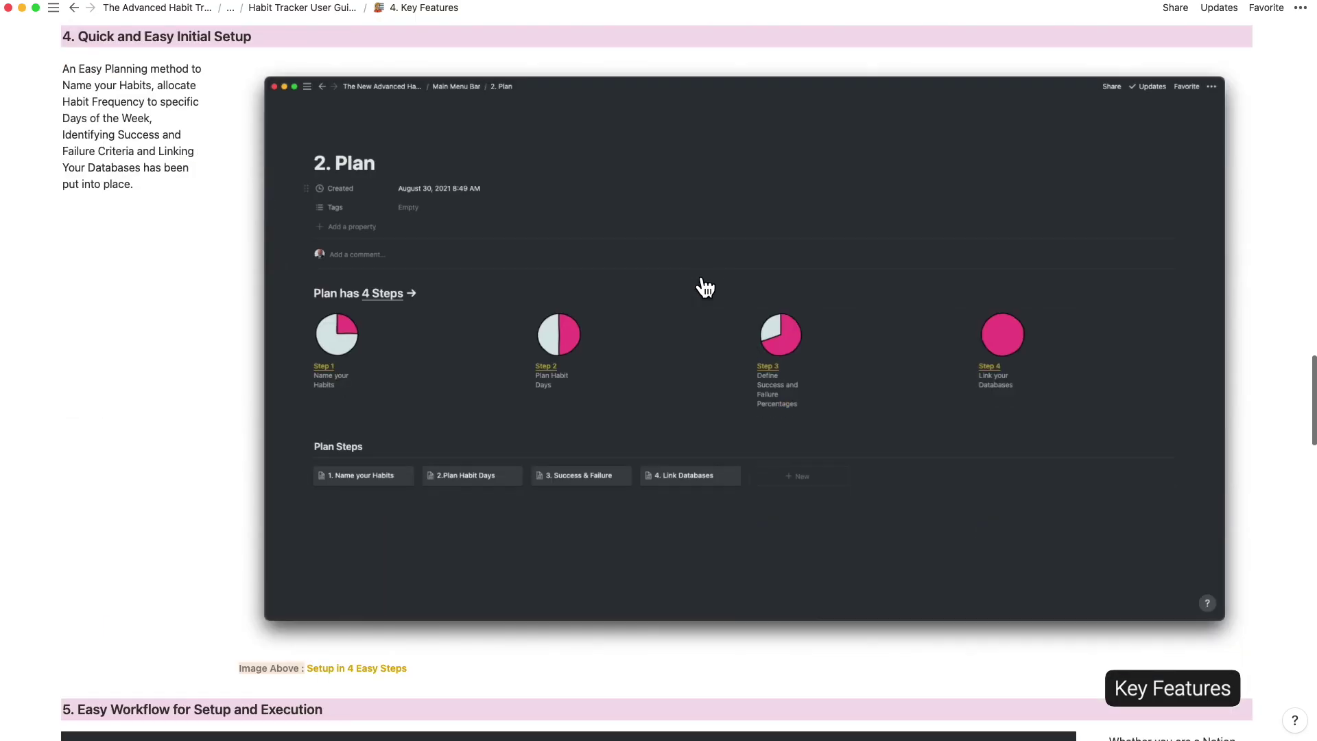
scroll(706, 287, down, 20)
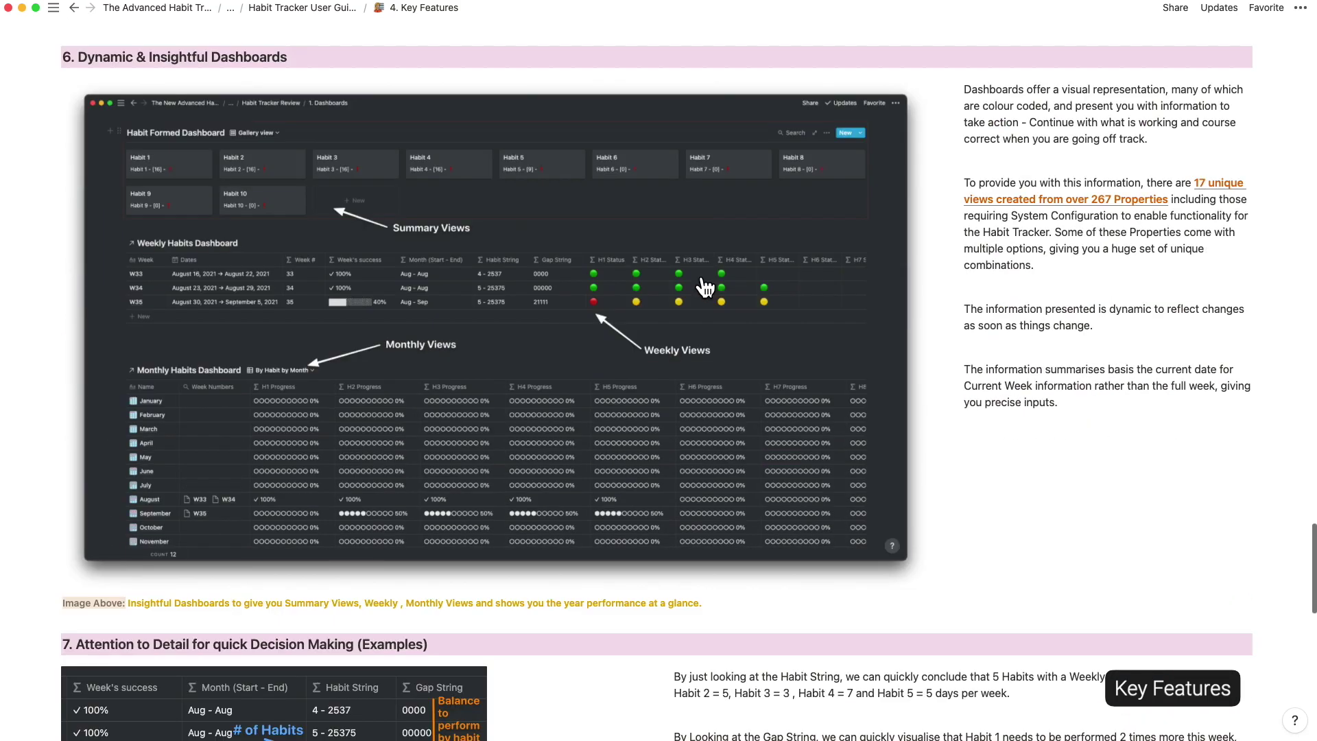
scroll(705, 287, down, 20)
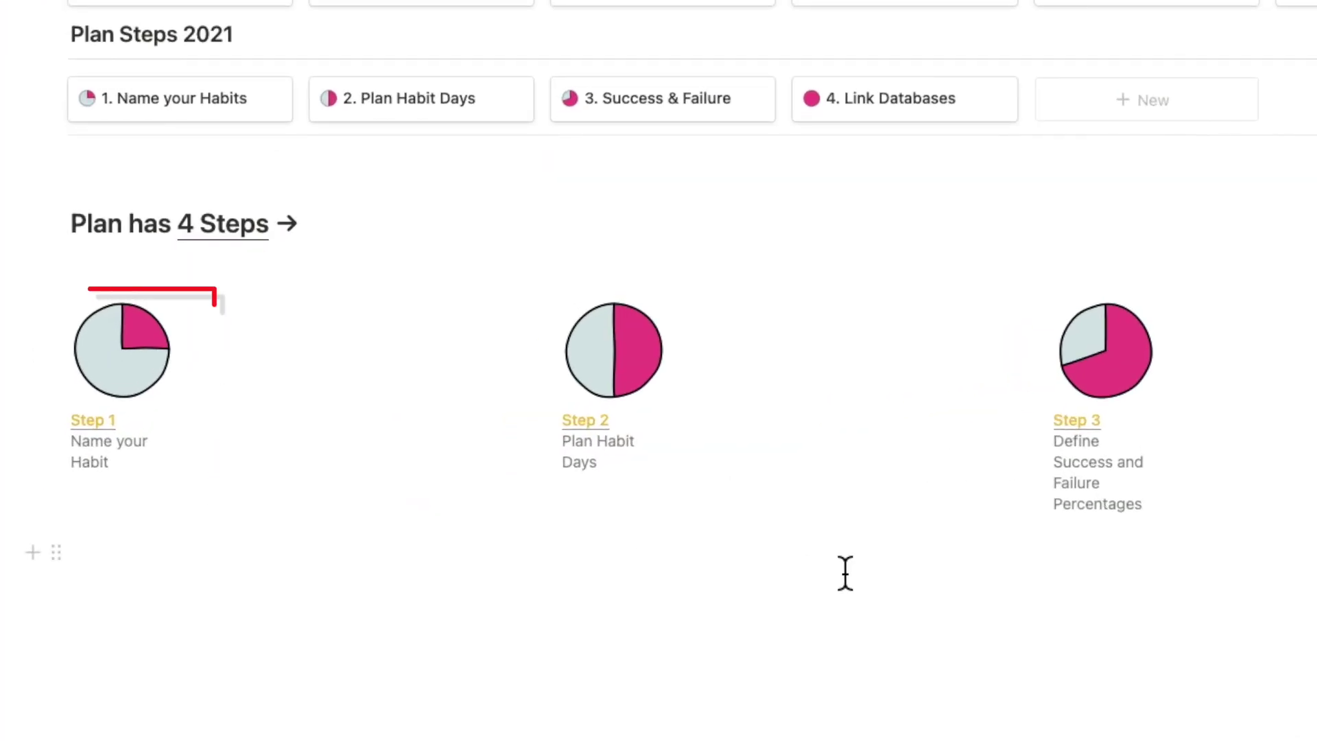
Open 2. Plan Habit Days as a full page, down to its Habits to Days Mapping table.
click(421, 103)
click(370, 65)
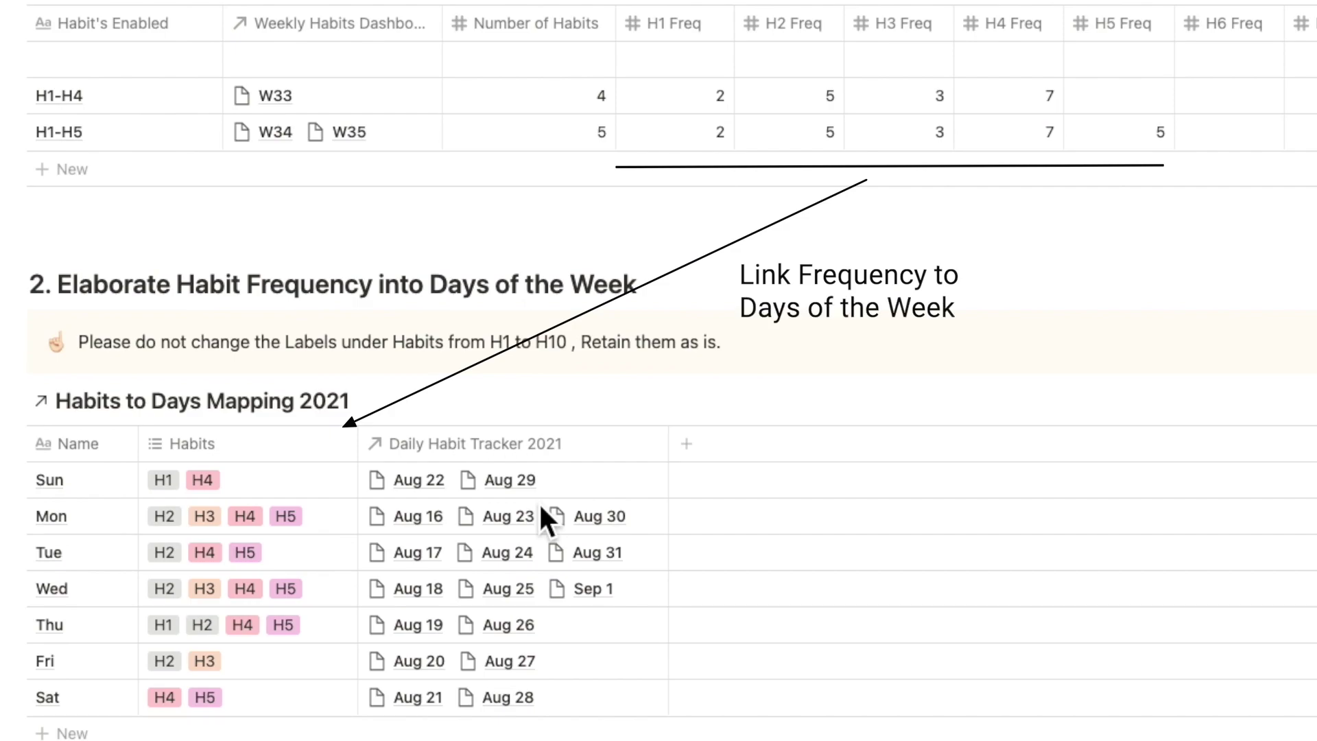
scroll(547, 519, down, 10)
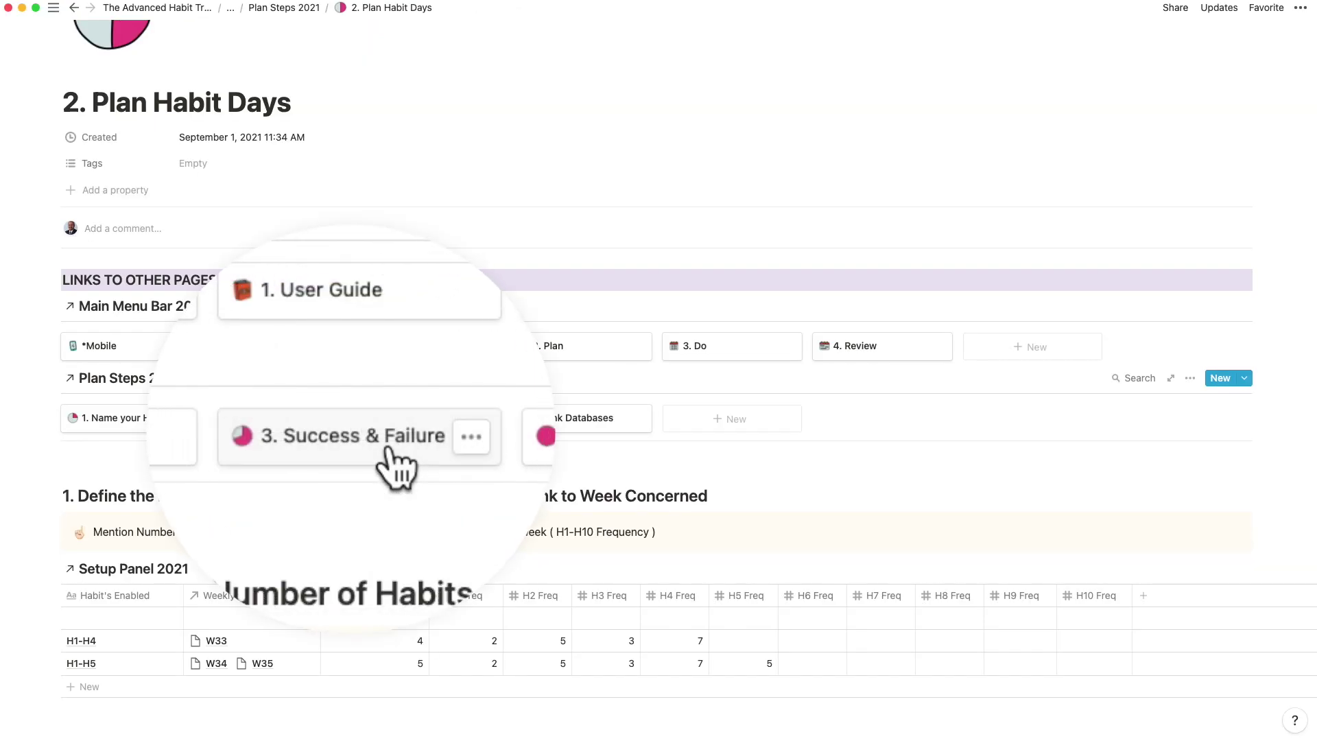
Open 3. Success & Failure as a page to view its 79% and 50% thresholds.
click(444, 423)
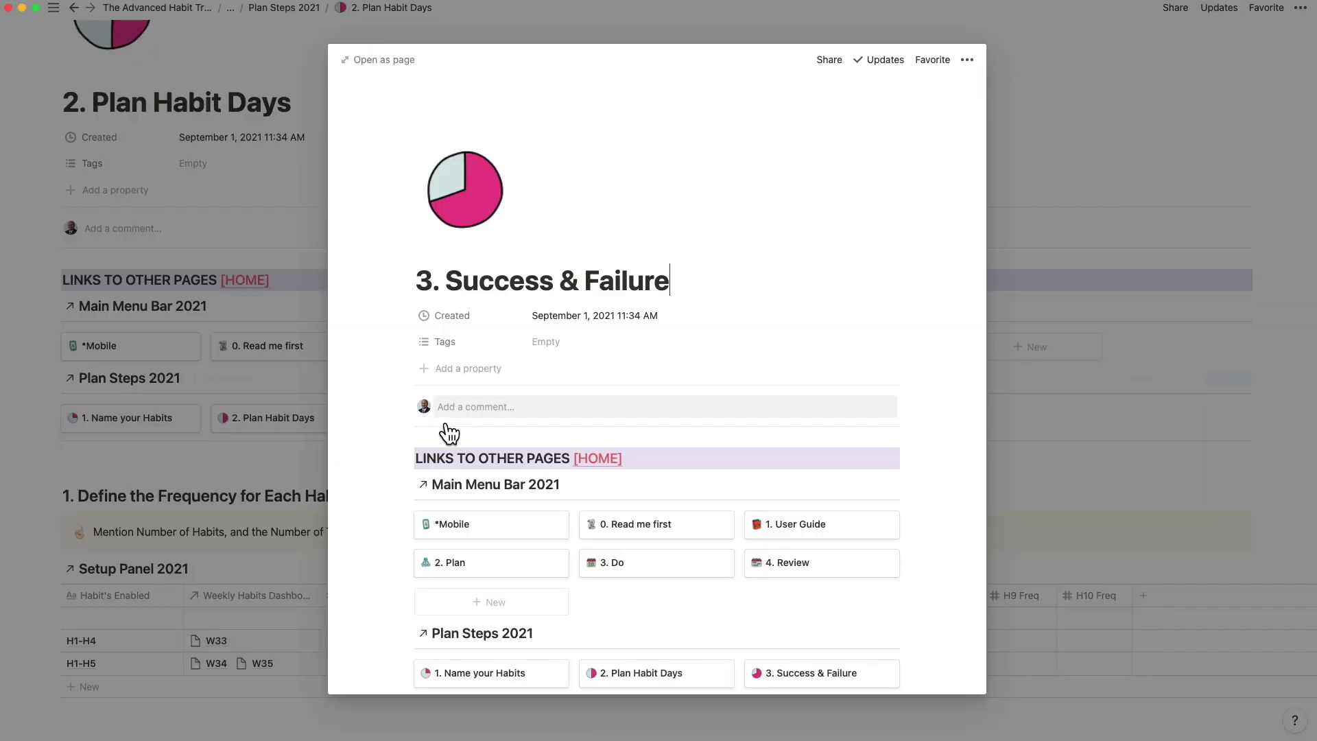
click(380, 60)
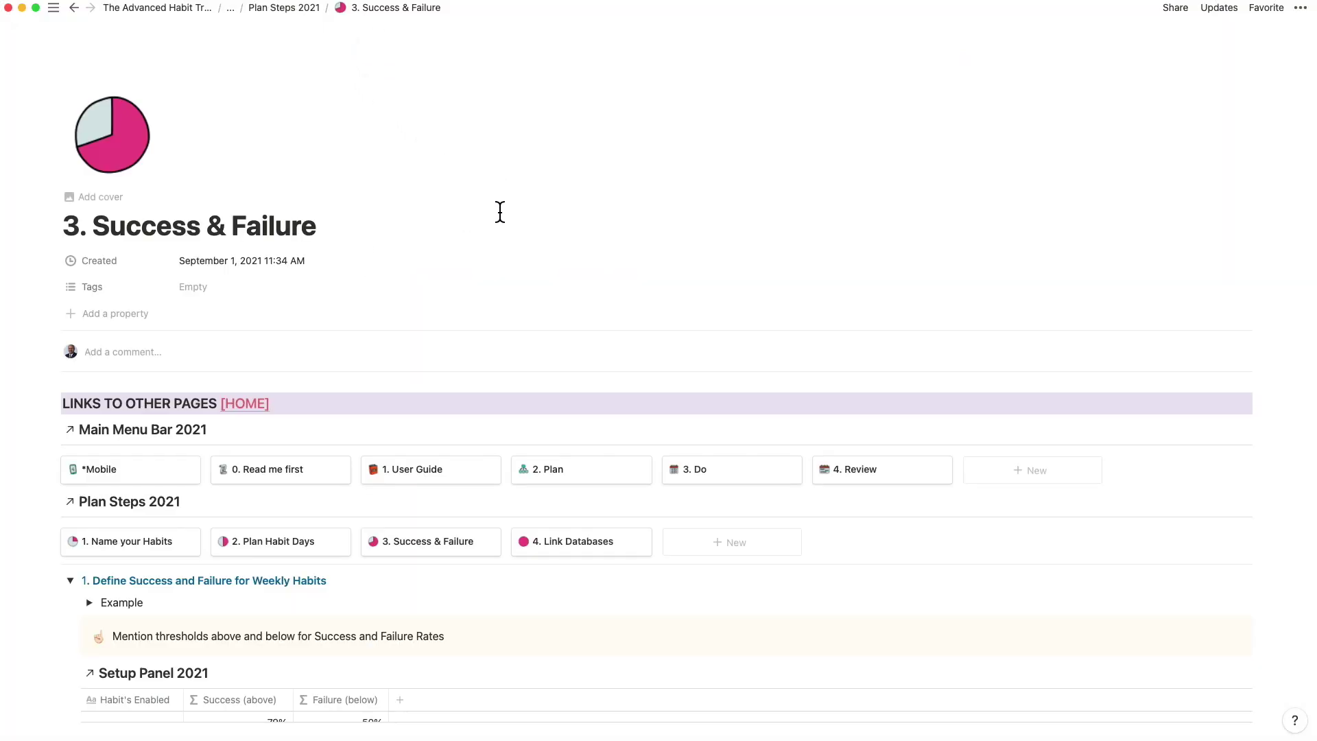
scroll(500, 212, down, 10)
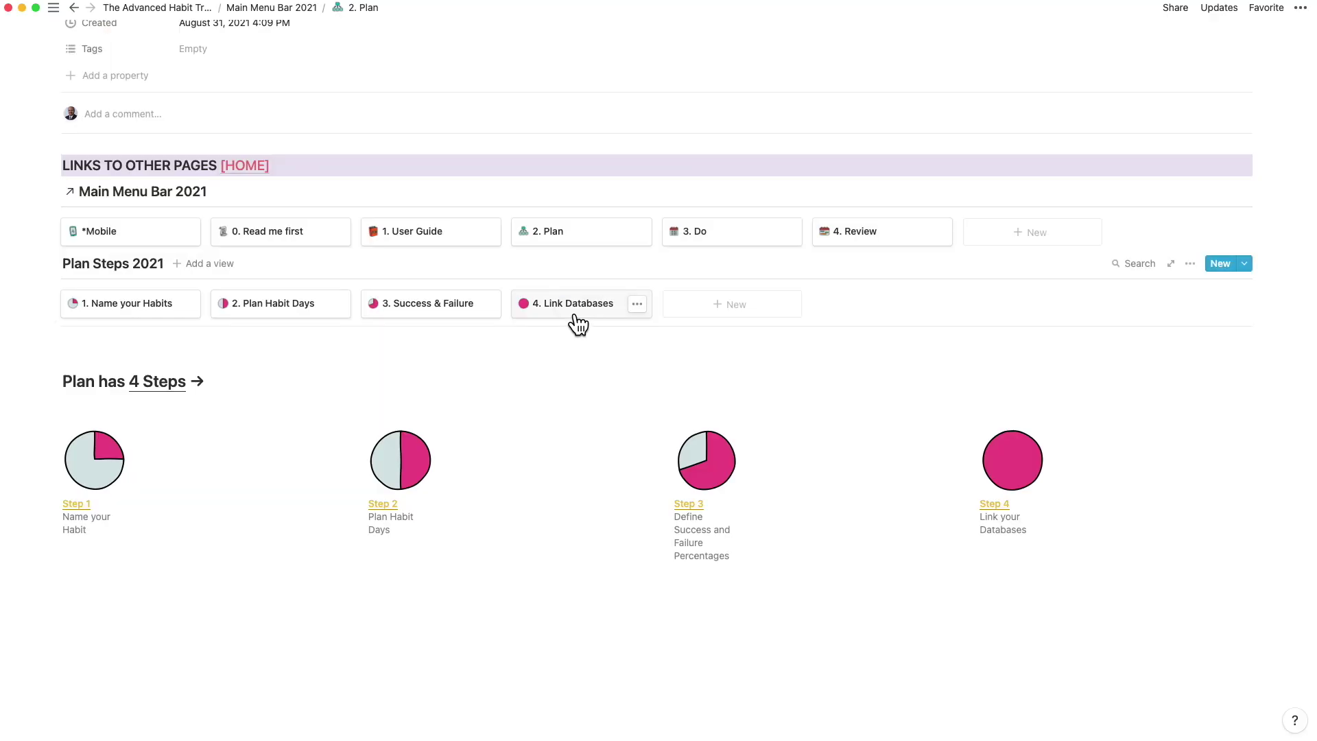
Open the 4. Link Databases step as a full page and browse its linked tables.
click(570, 310)
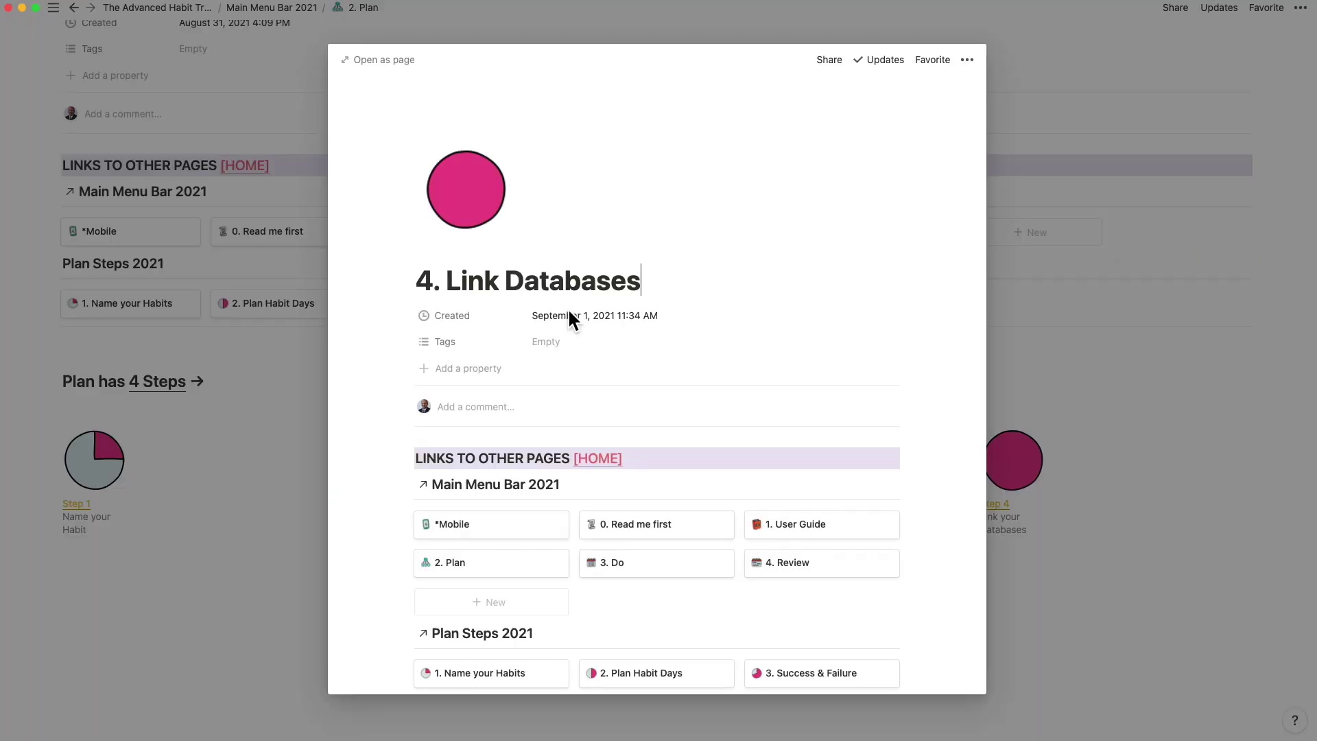
click(375, 60)
scroll(522, 172, down, 5)
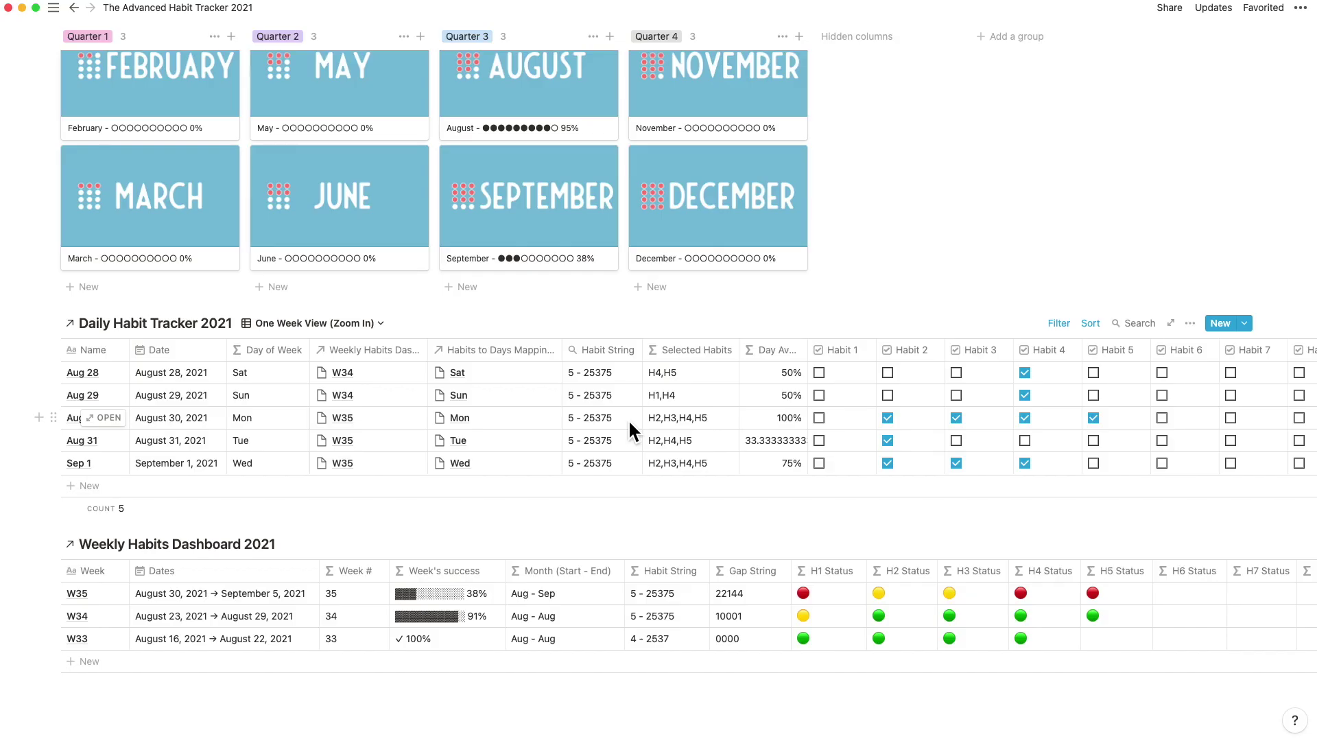
scroll(644, 419, up, 1)
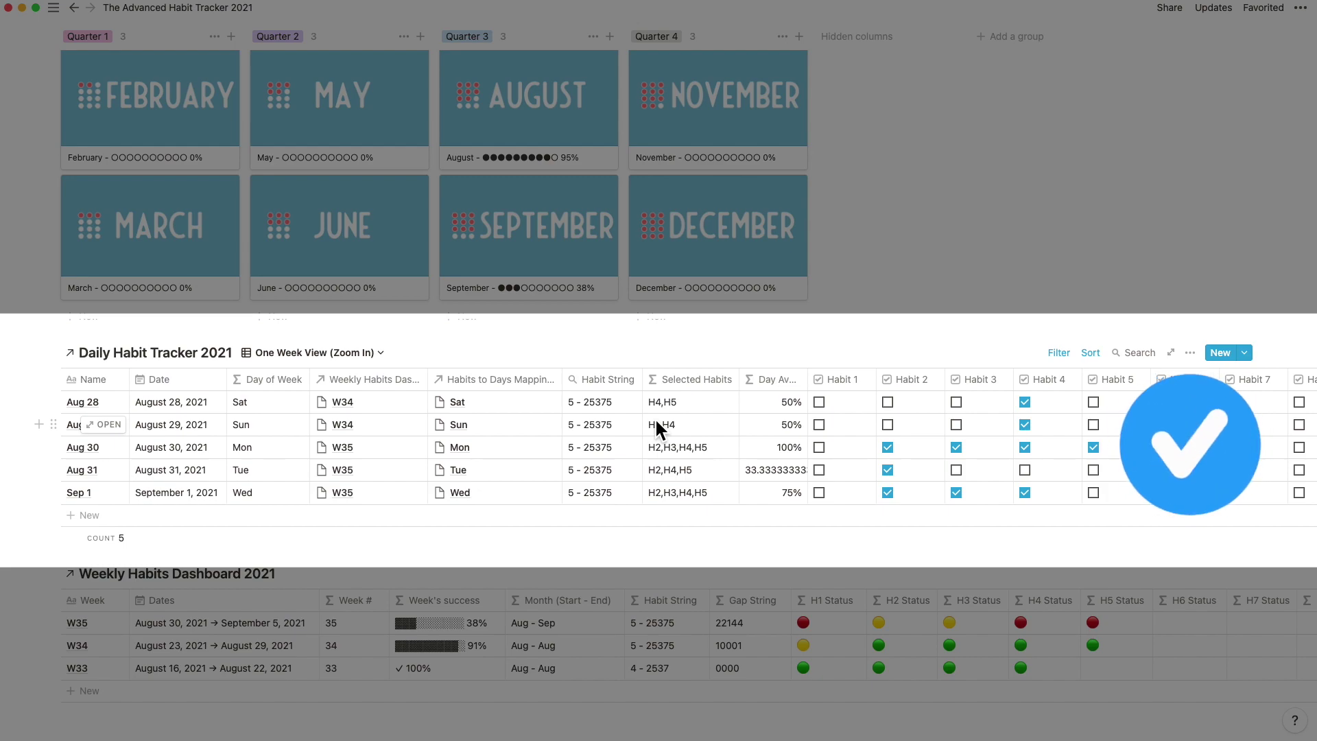
scroll(656, 418, right, 4)
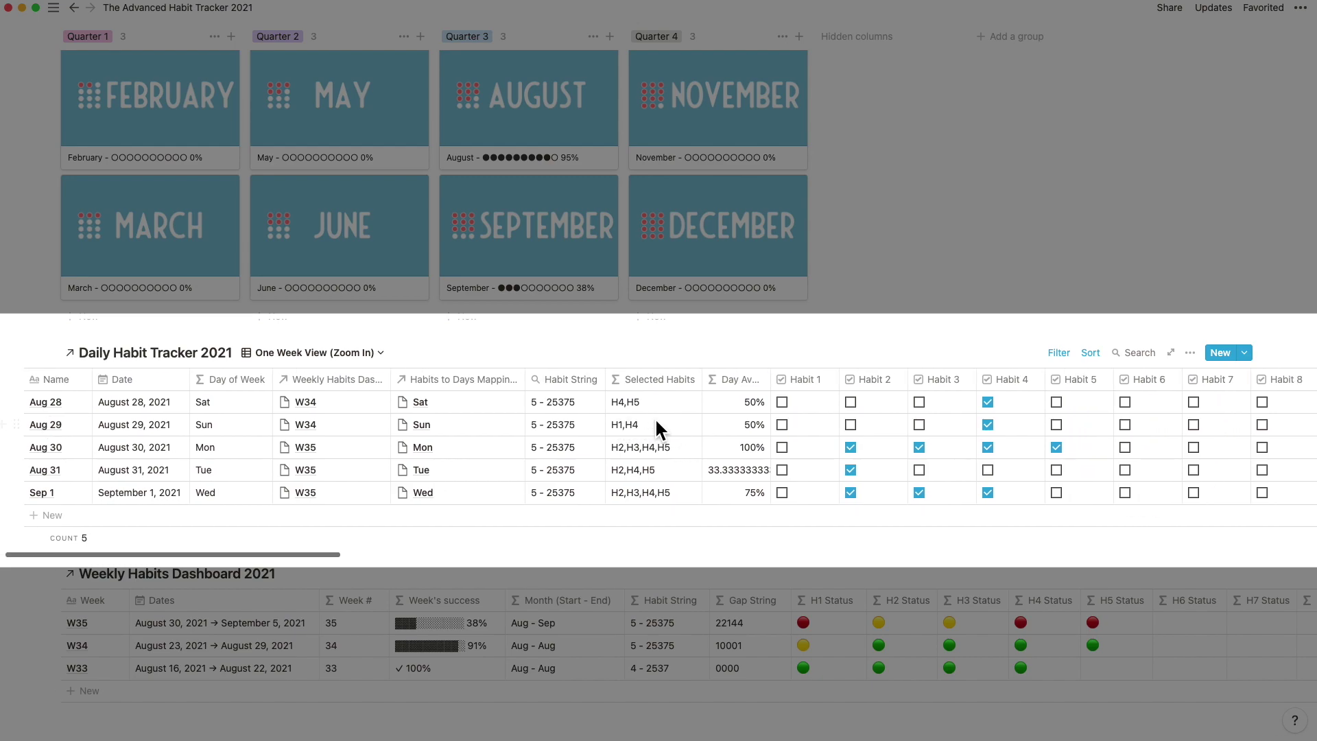
scroll(642, 418, left, 3)
scroll(627, 418, down, 1)
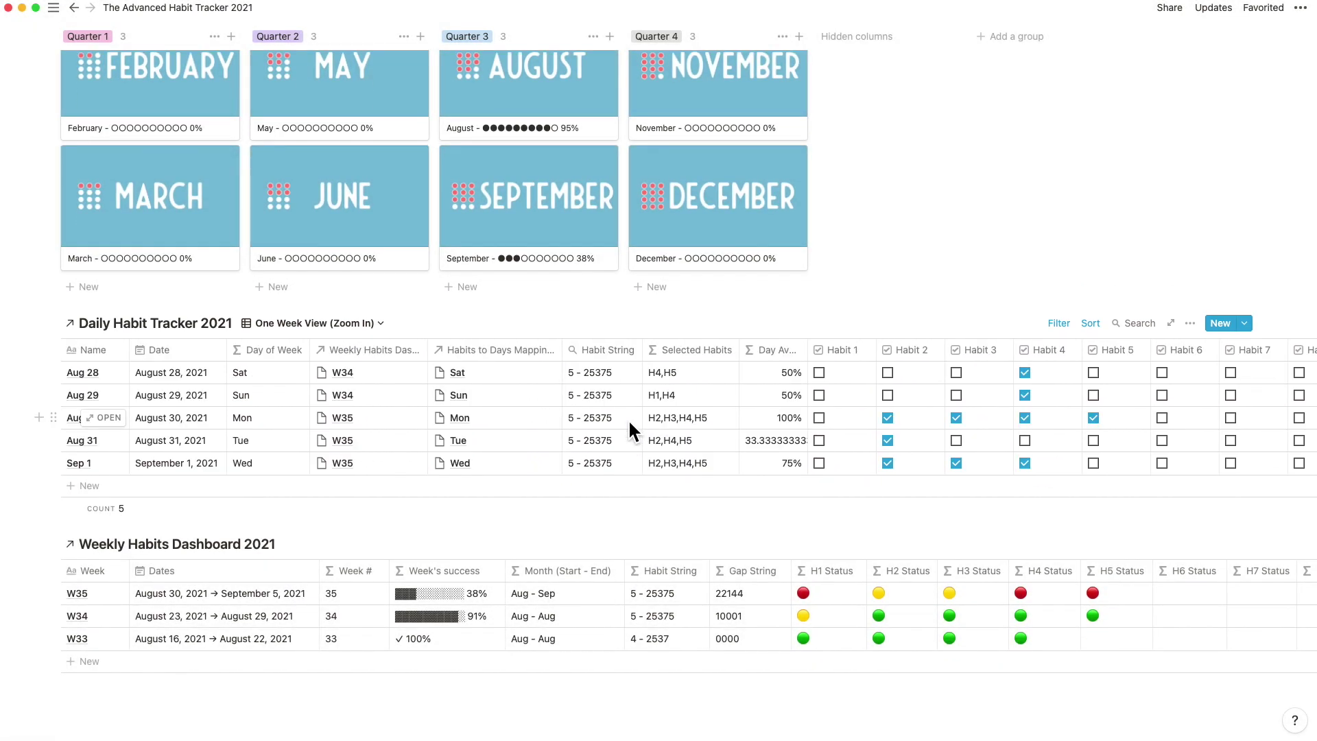
scroll(627, 418, up, 6)
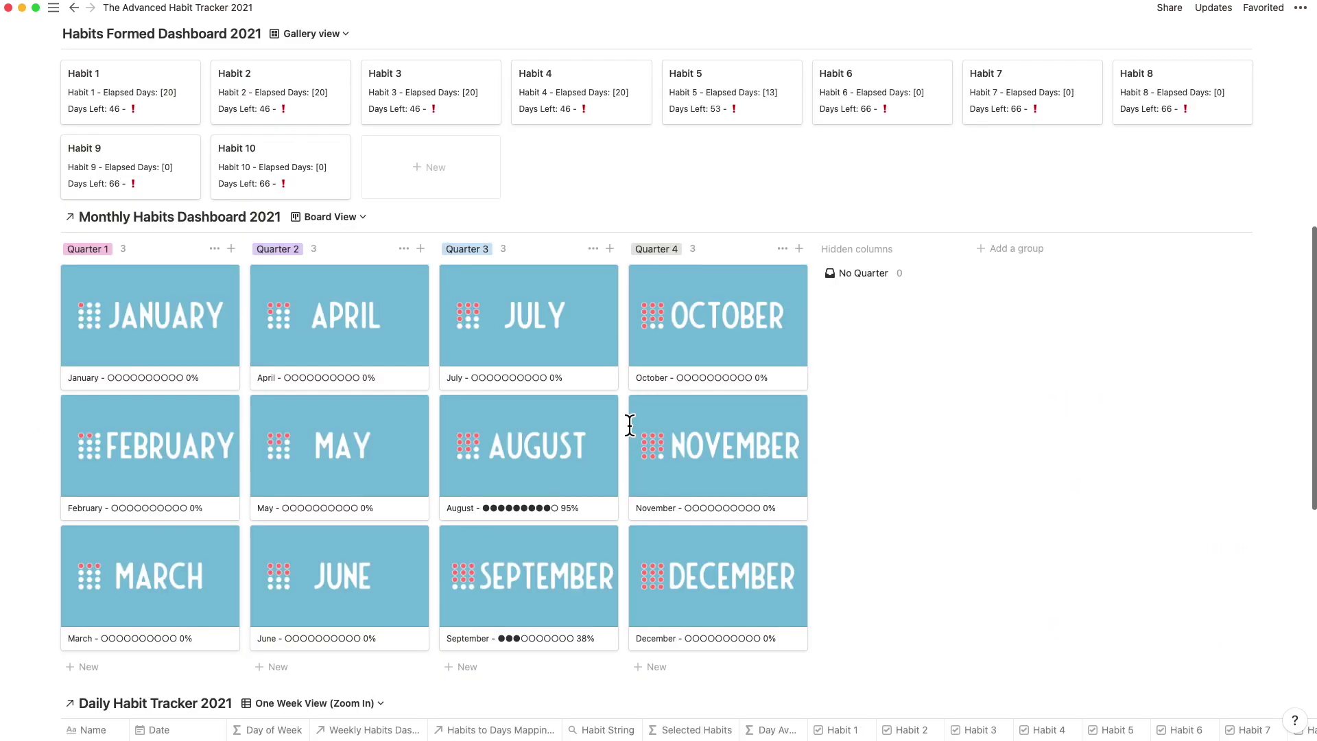
scroll(629, 425, up, 7)
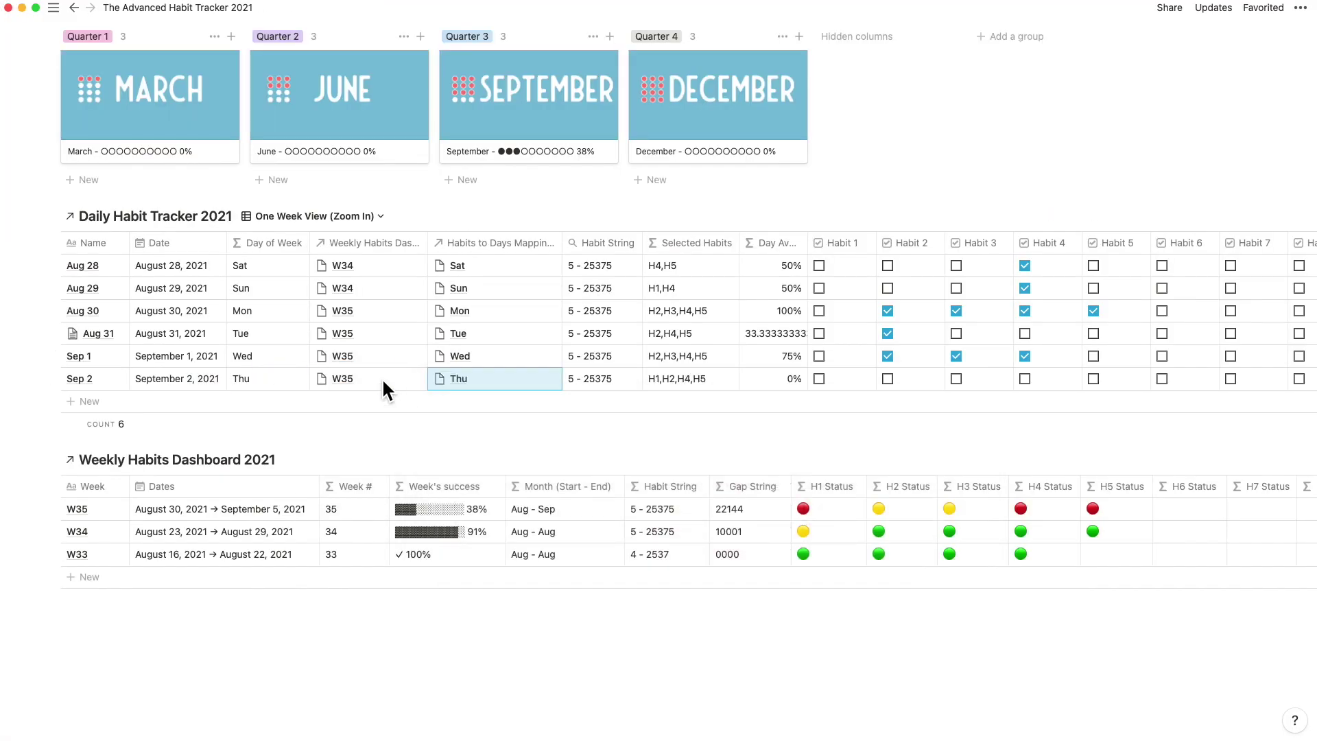
scroll(617, 384, right, 2)
Tick Habit 1, Habit 2 and Habit 4 on the Sep 2 row of the Daily Habit Tracker.
click(784, 381)
click(829, 379)
click(966, 379)
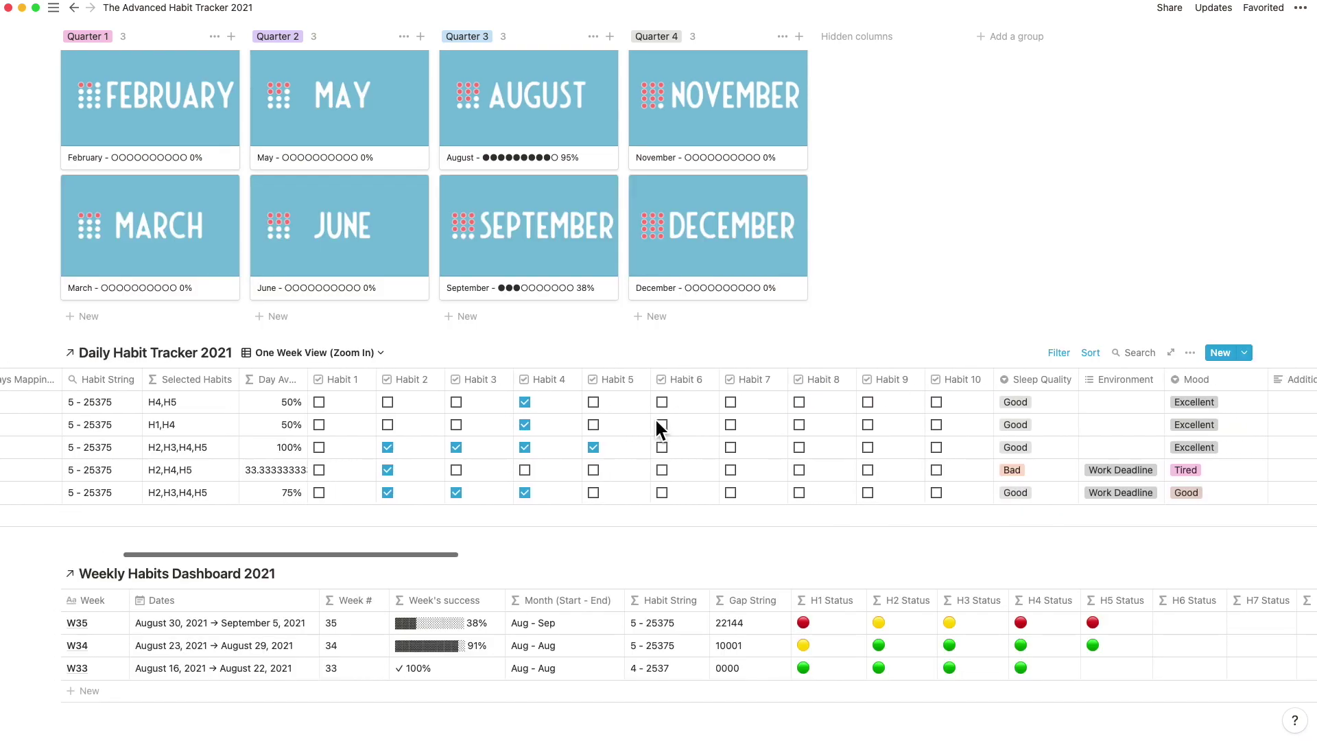
scroll(654, 422, right, 2)
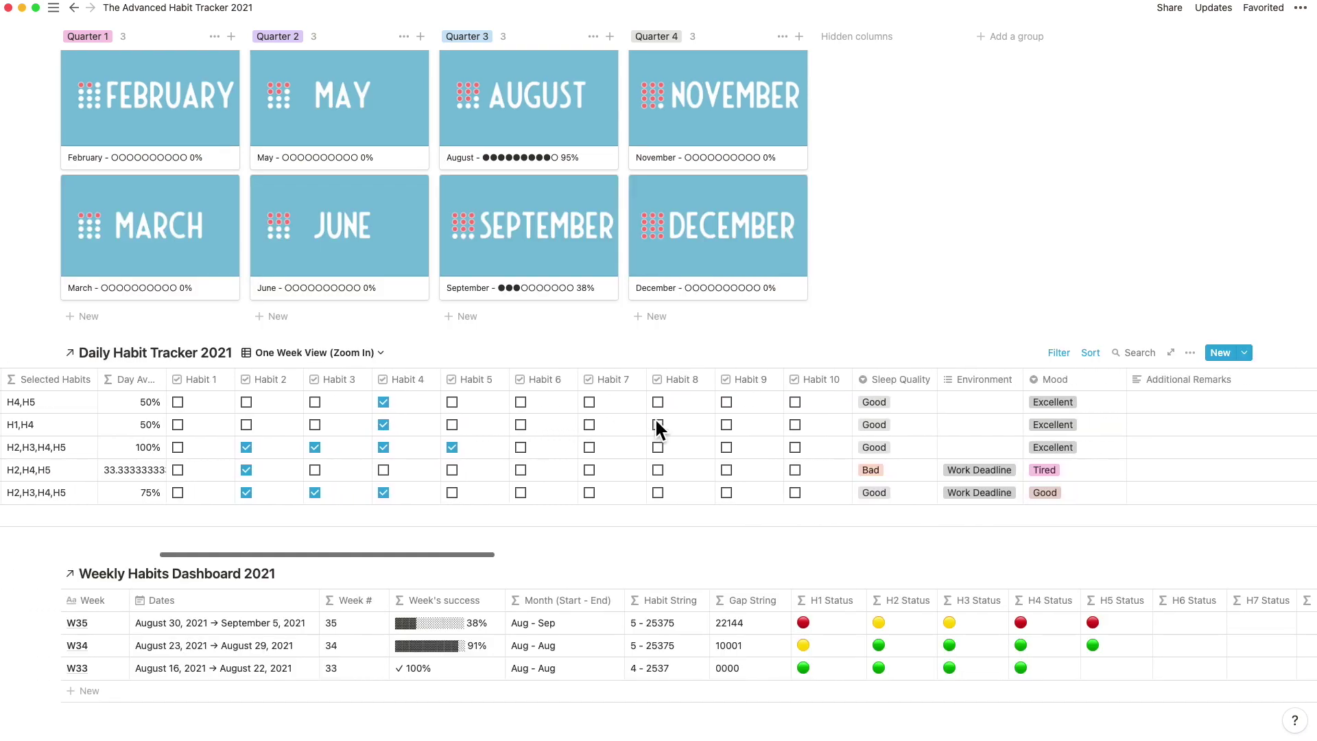
click(906, 406)
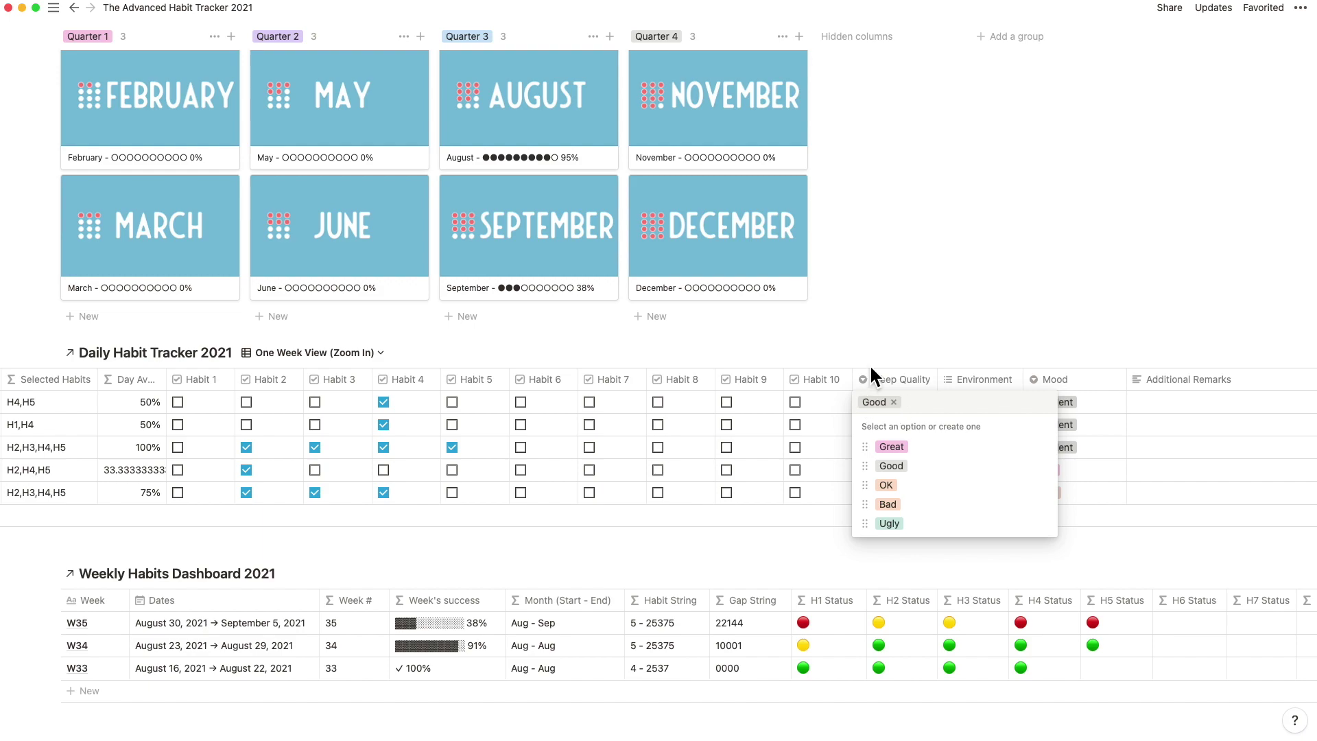
click(879, 334)
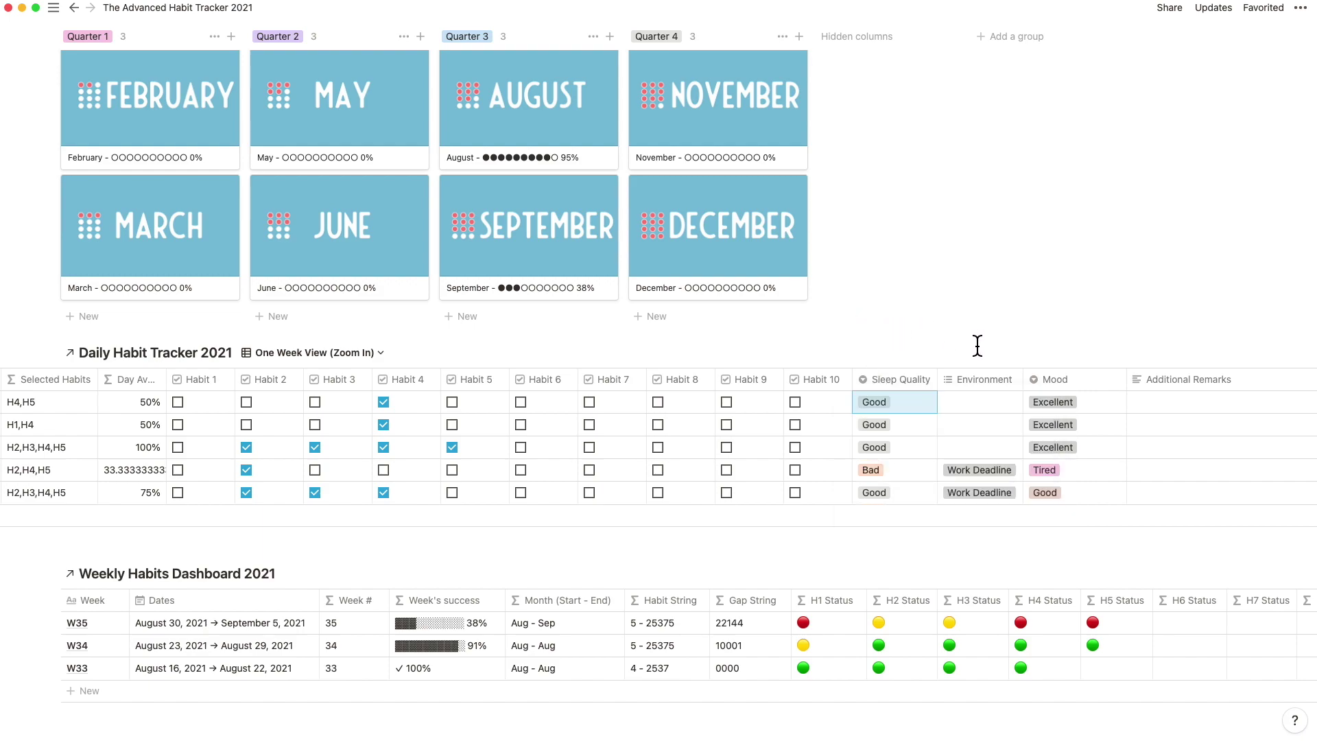
click(994, 402)
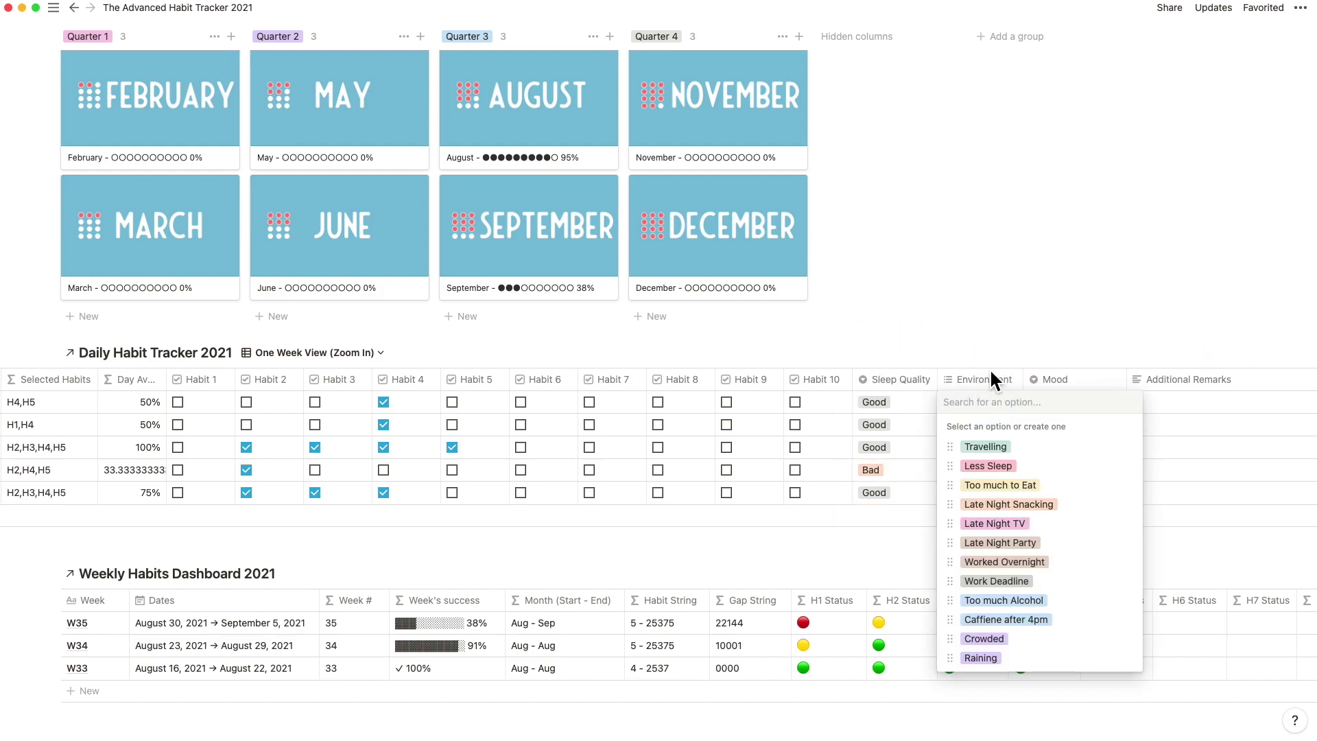
click(982, 293)
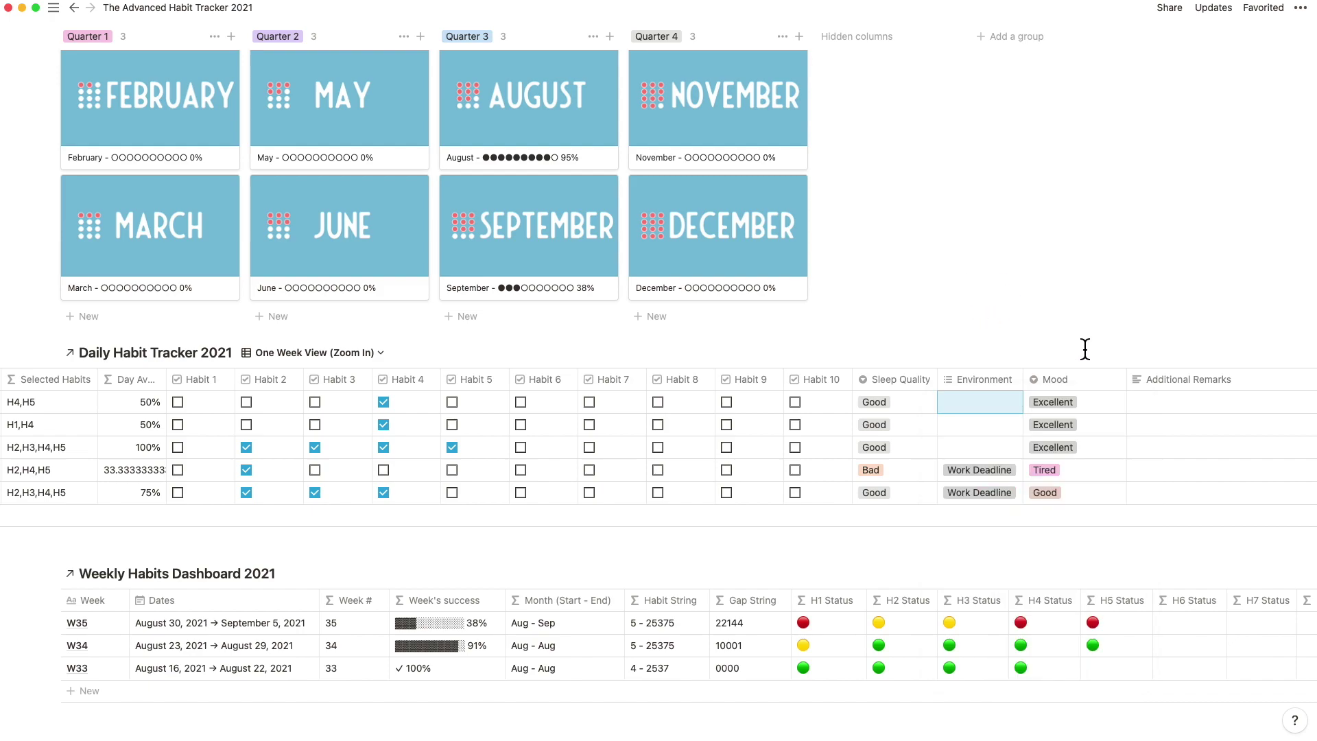
click(1097, 397)
key(Escape)
scroll(412, 453, left, 10)
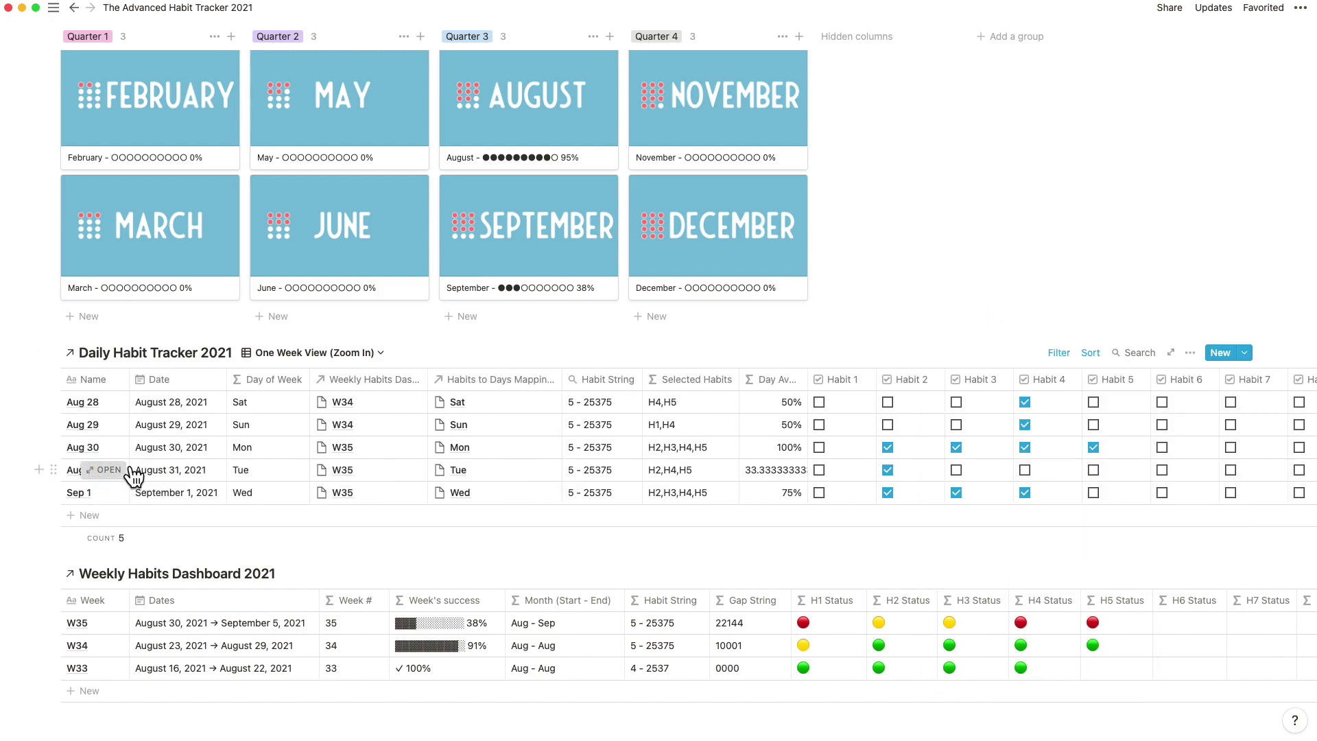
Open the Aug 31 day record as a page and apply the Performance Notes 2021 template.
click(129, 470)
click(376, 63)
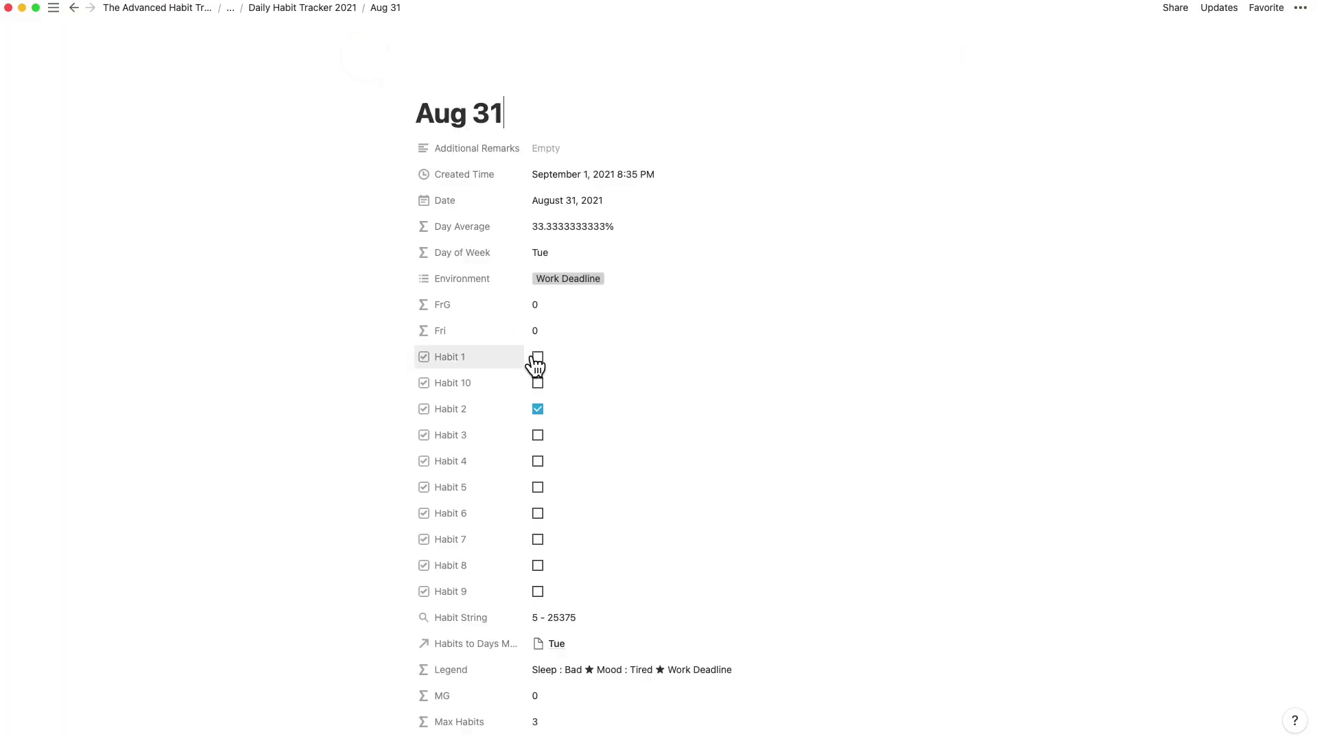
scroll(535, 365, down, 10)
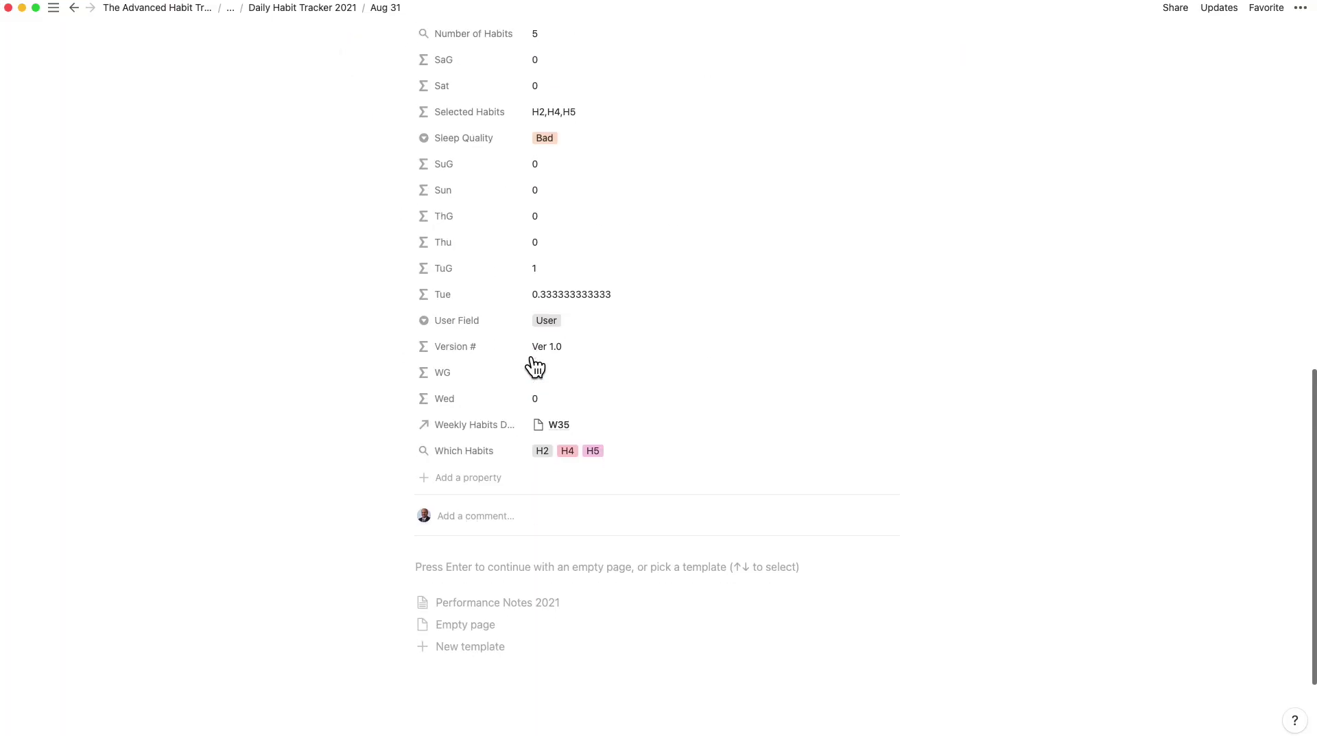
click(490, 604)
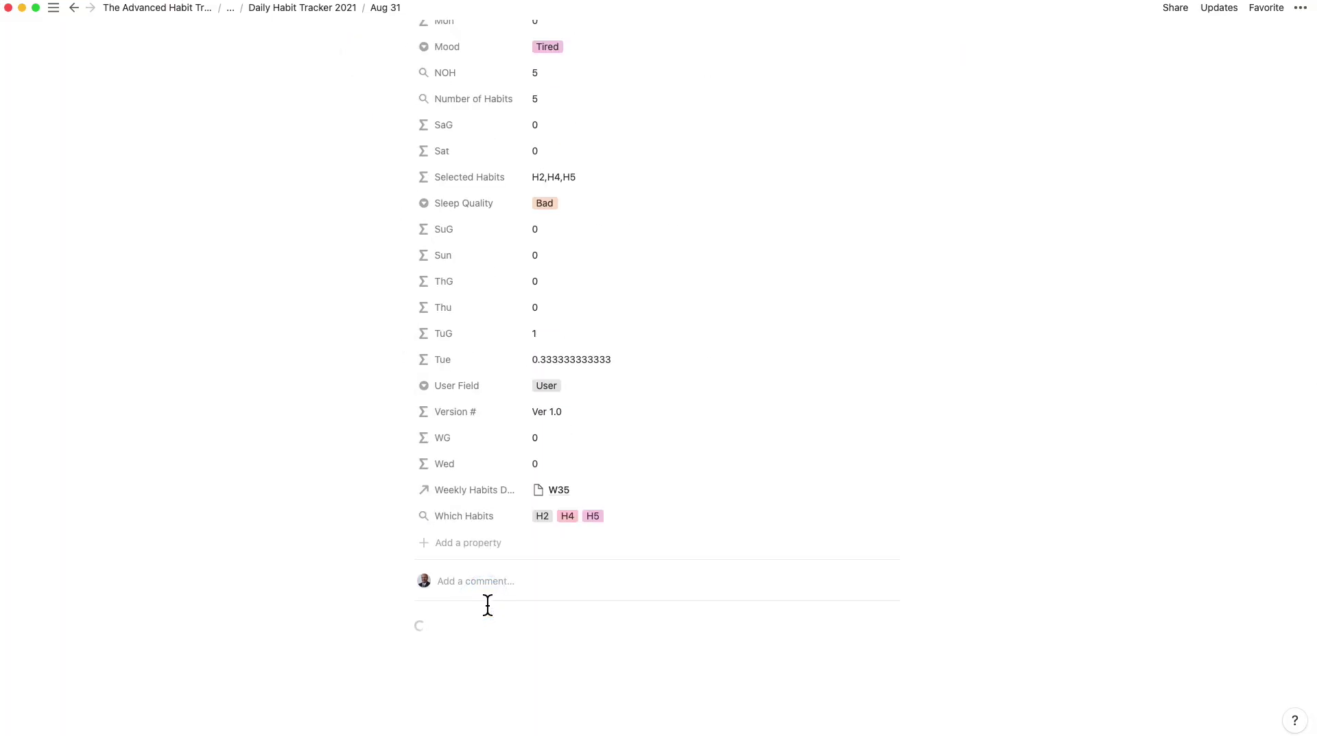
scroll(487, 606, down, 1)
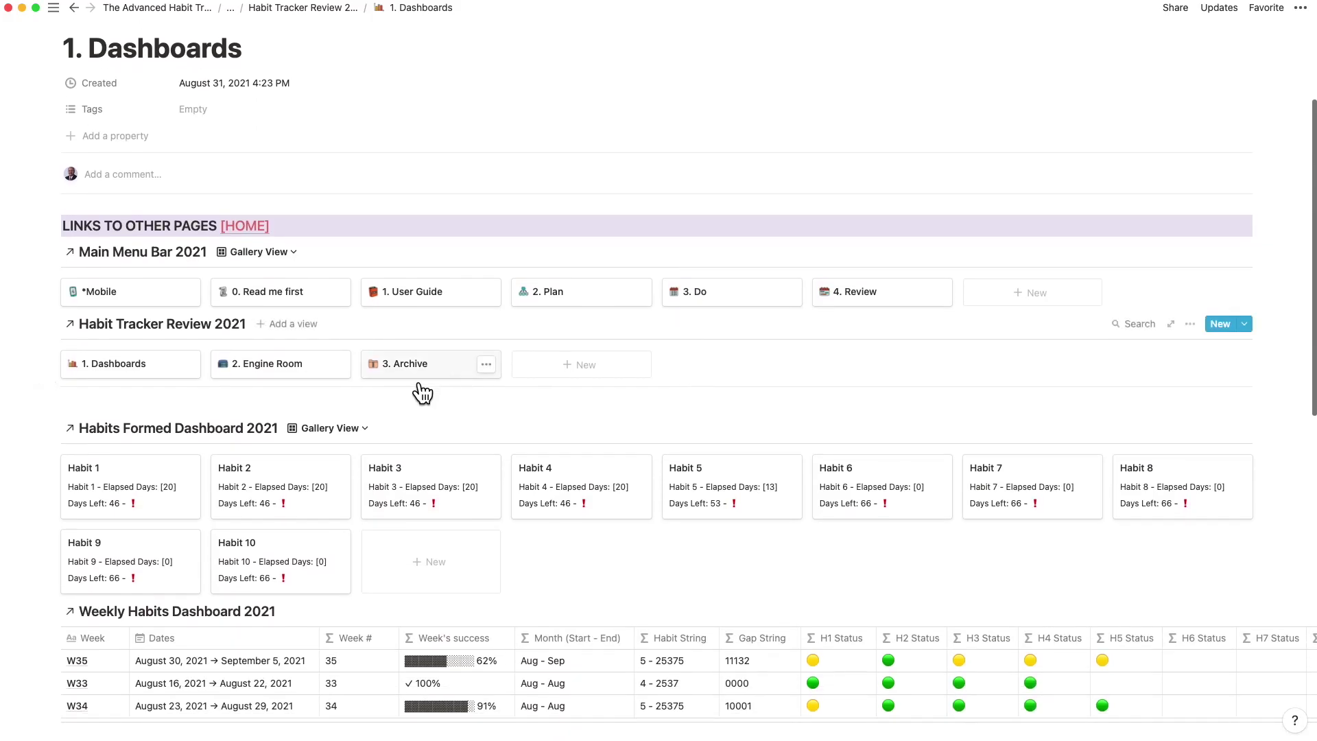
Check the Habits Formed, Monthly and Daily view lists, then show the Daily Habit Tracker in Calendar View.
click(332, 430)
click(445, 426)
scroll(382, 531, down, 2)
scroll(382, 530, down, 3)
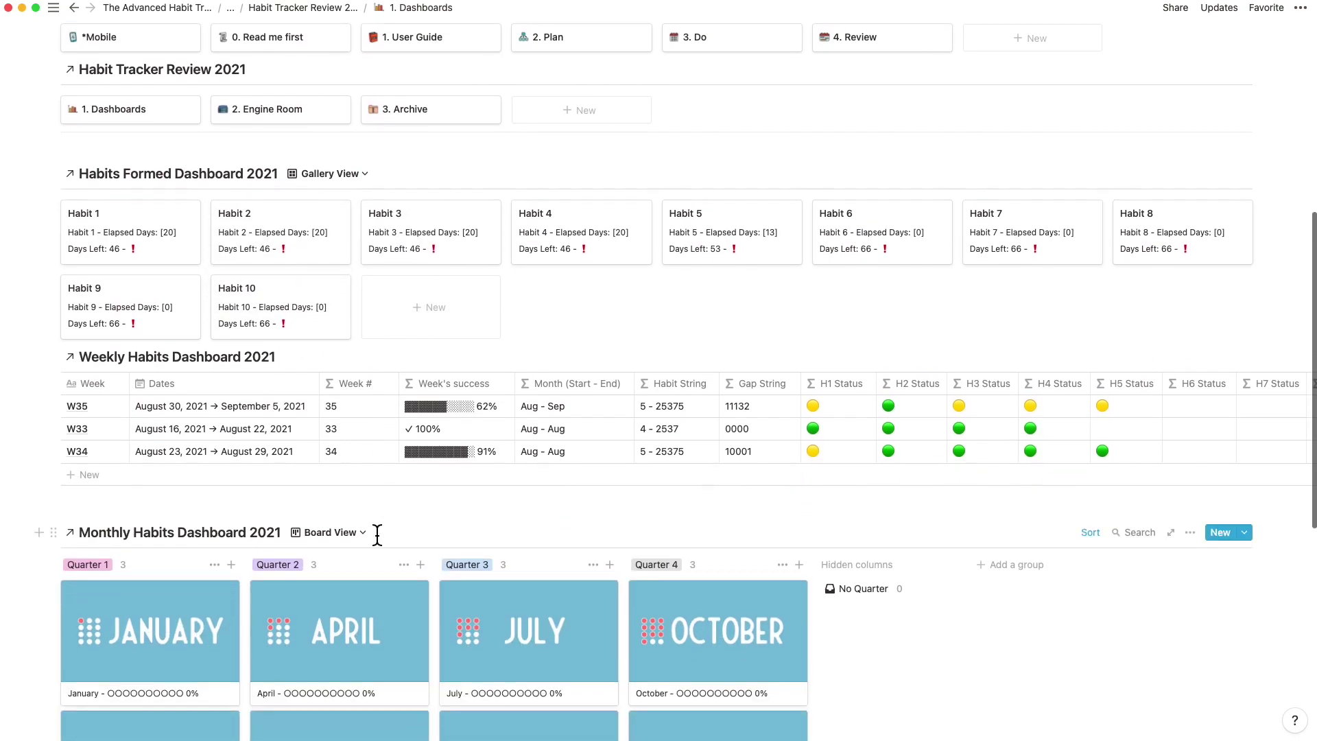
click(356, 527)
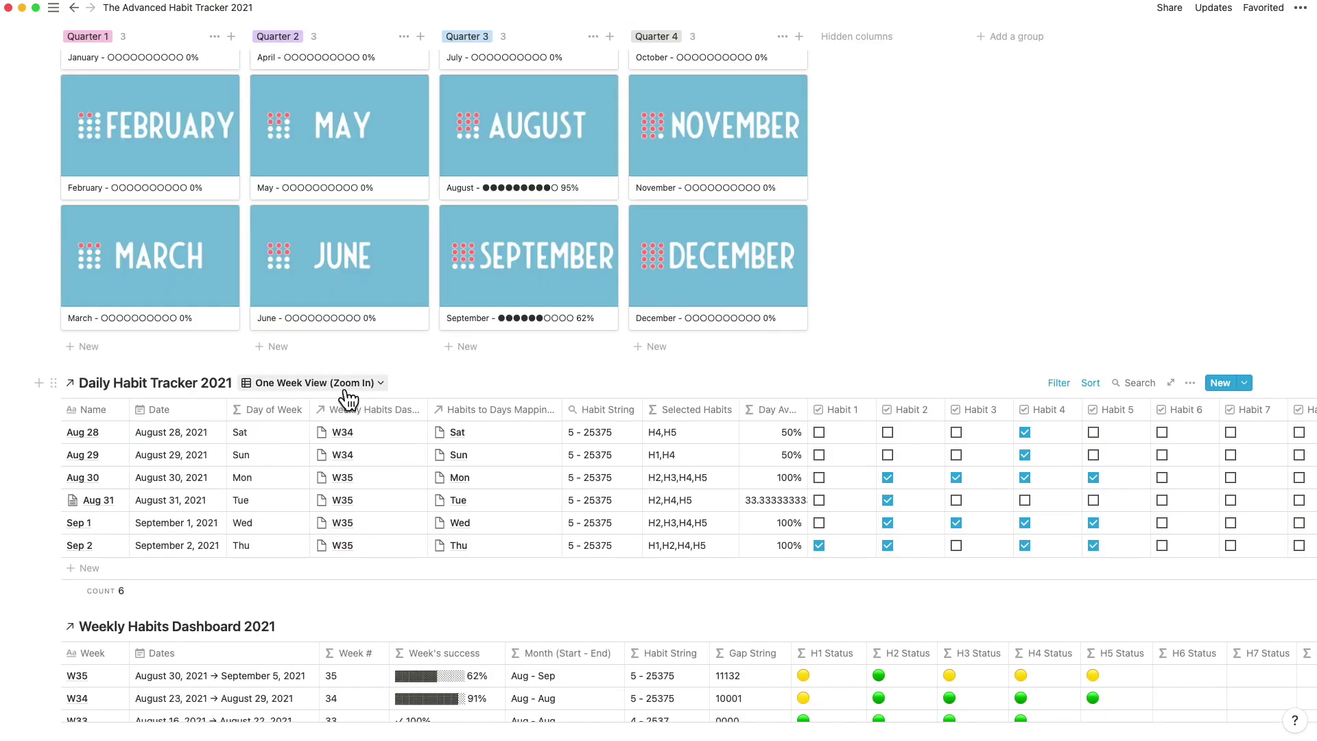
click(343, 384)
click(291, 480)
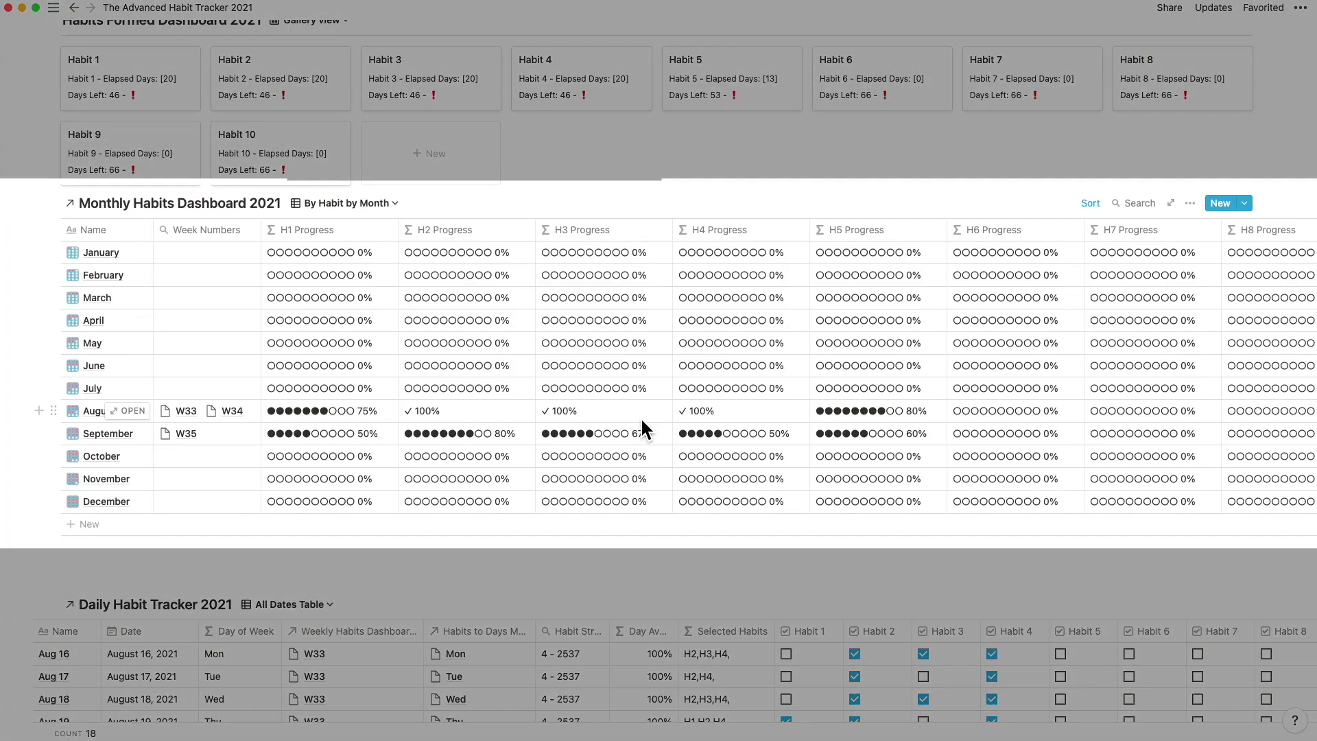
scroll(642, 426, right, 5)
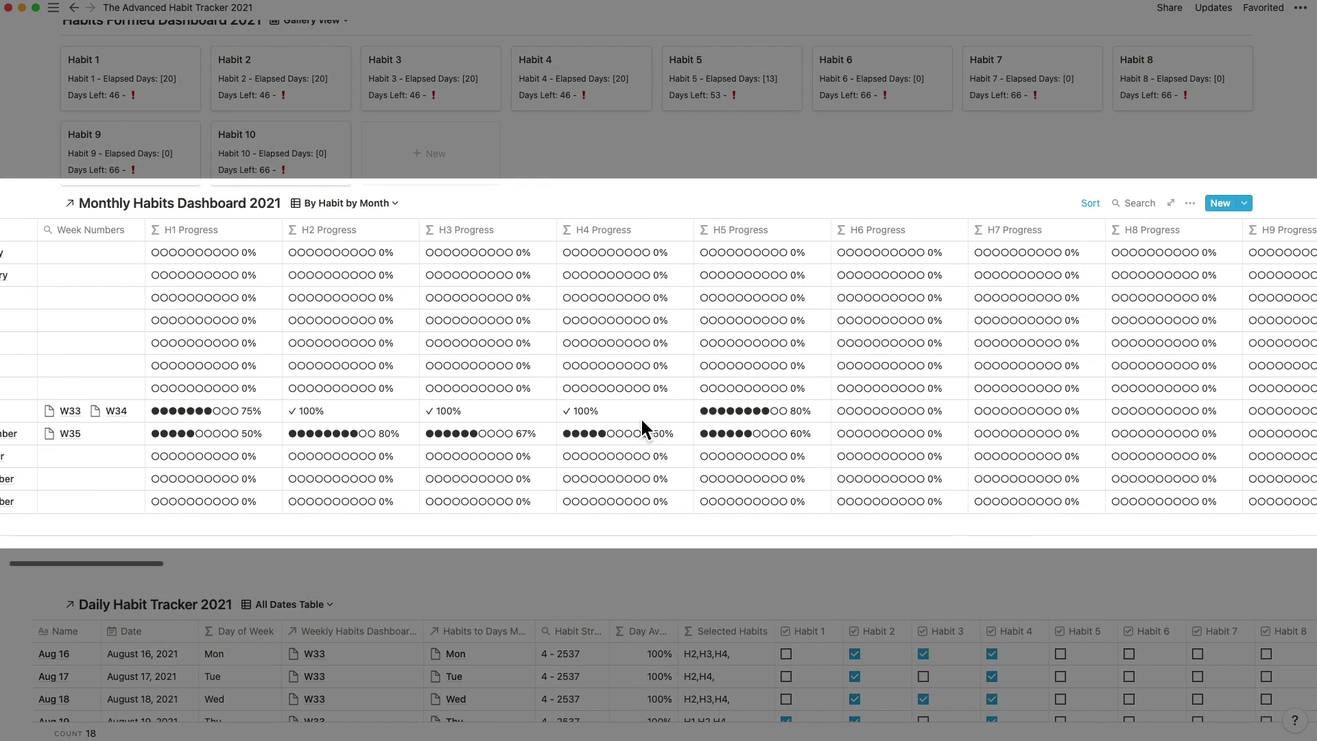
scroll(642, 425, right, 5)
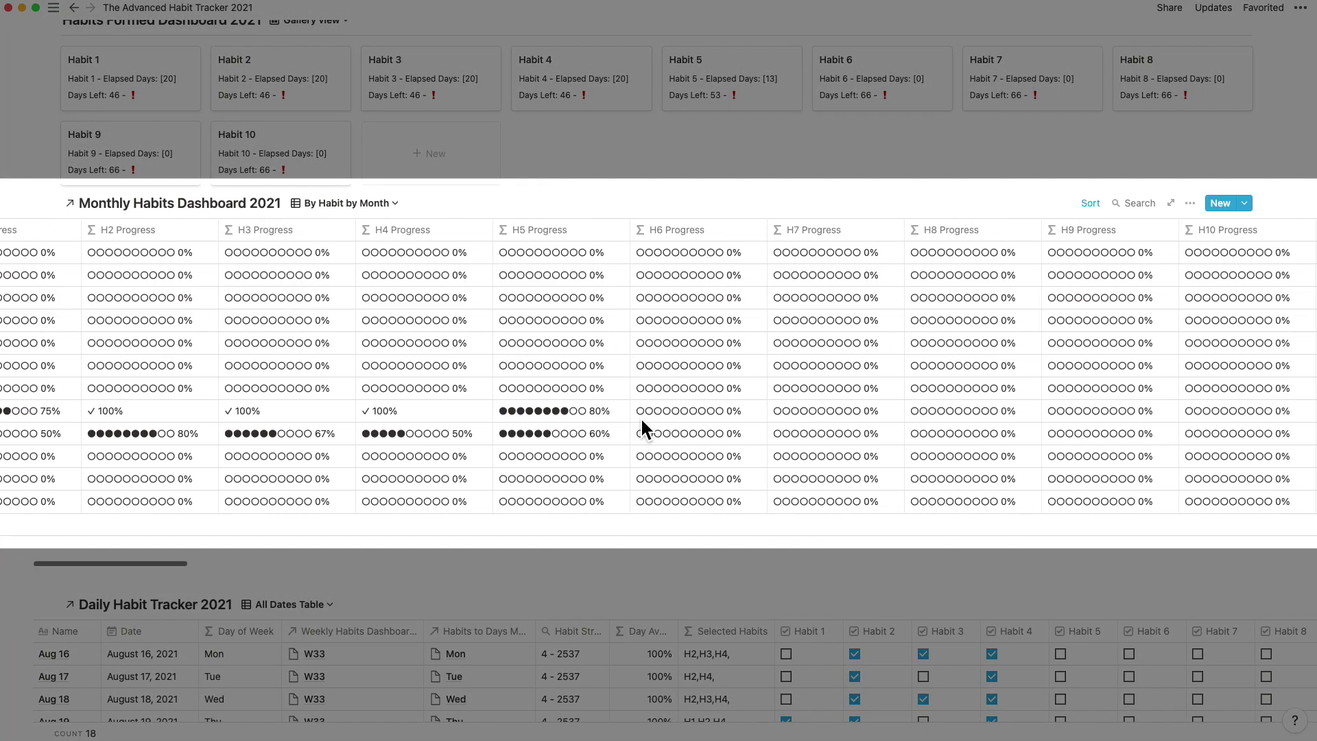
scroll(640, 417, right, 1)
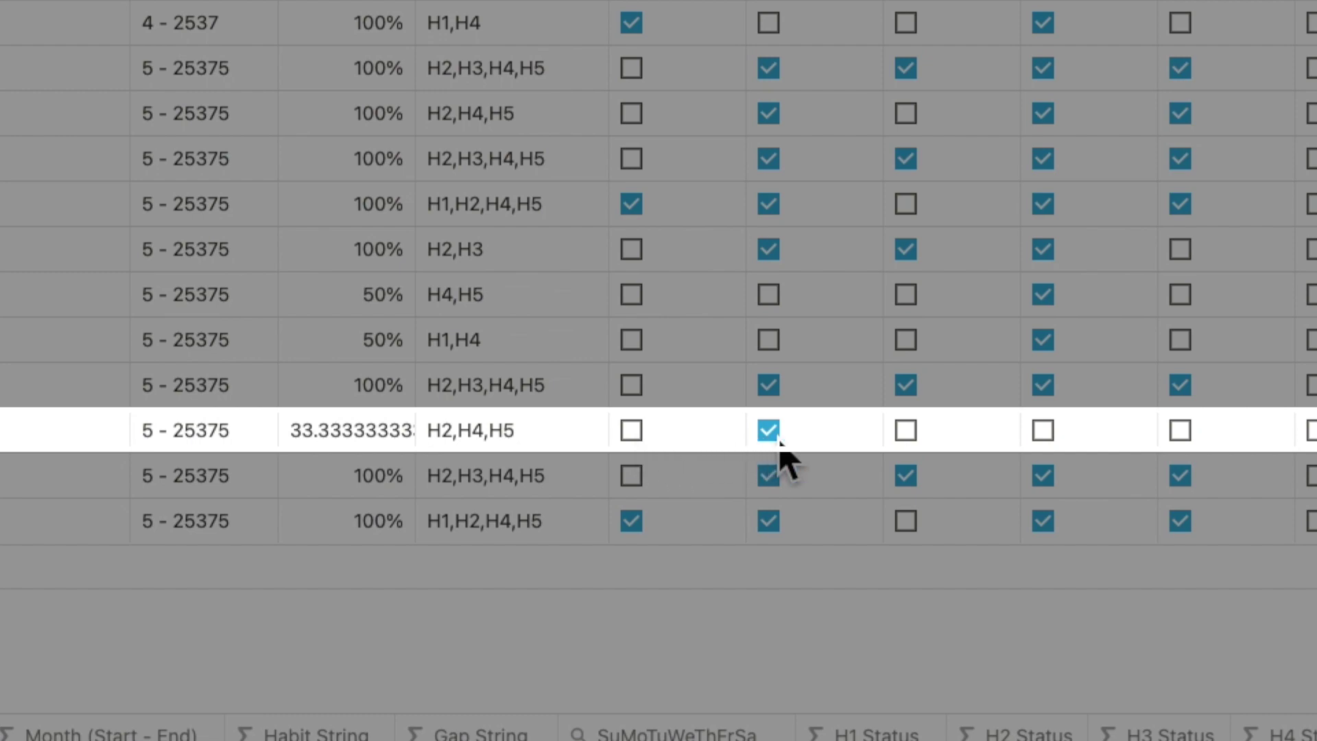
Check Habit 4 on the Aug 31 row, lifting it from 33.33% to 66.67%.
click(1053, 432)
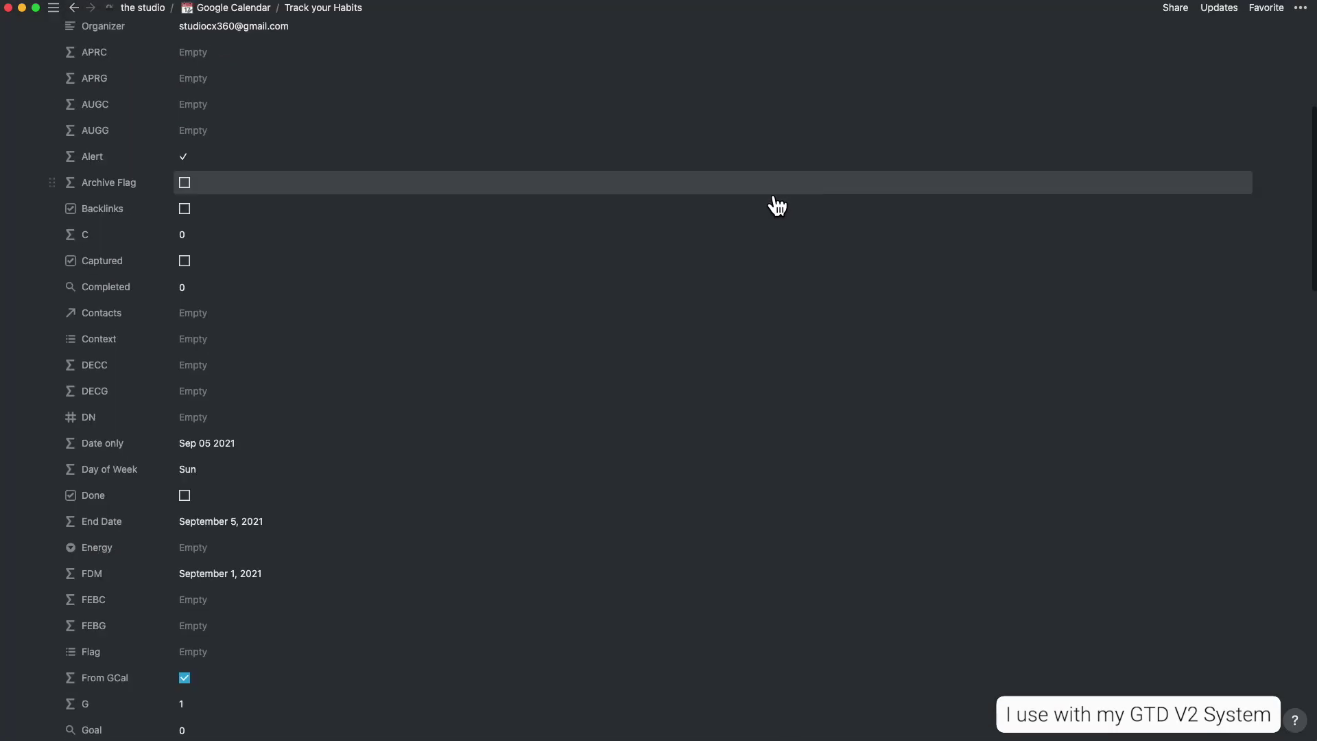
Apply The Advanced Habit Tracker 2021 template to Track your Habits and follow its link.
scroll(768, 206, down, 15)
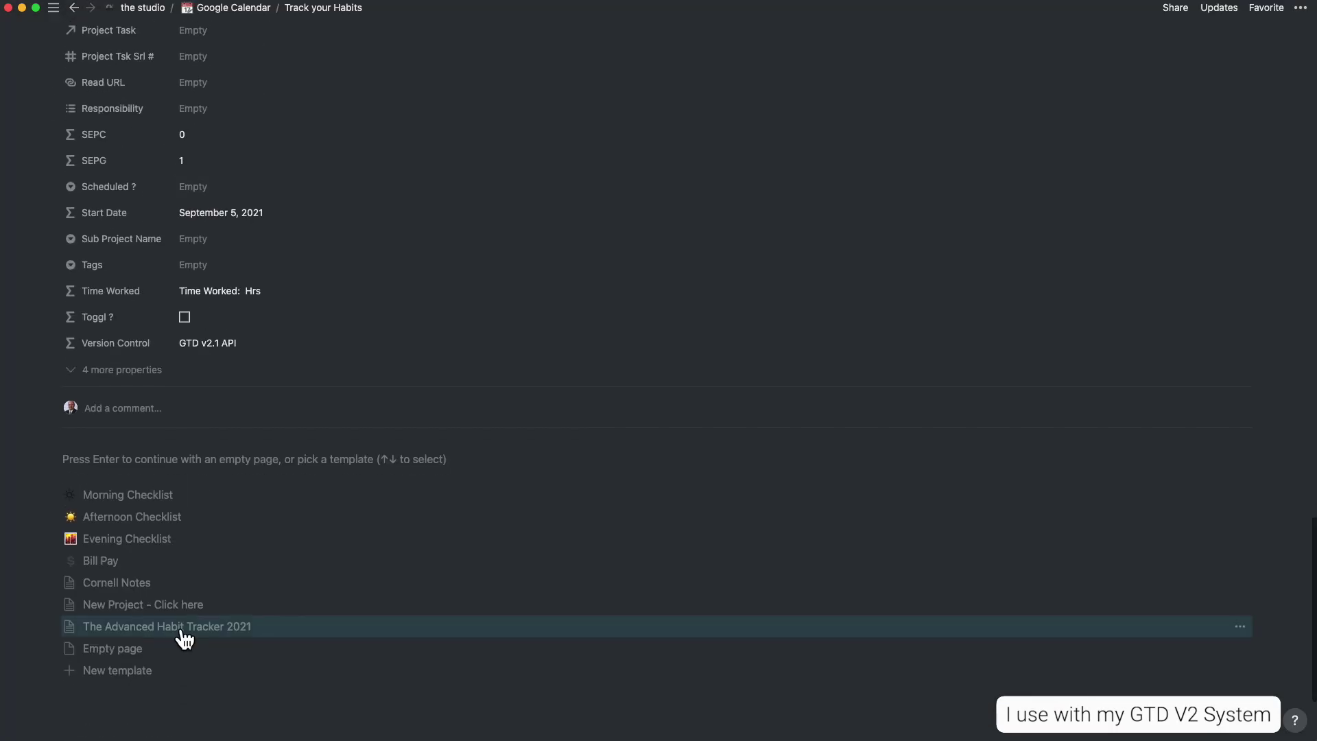
click(181, 634)
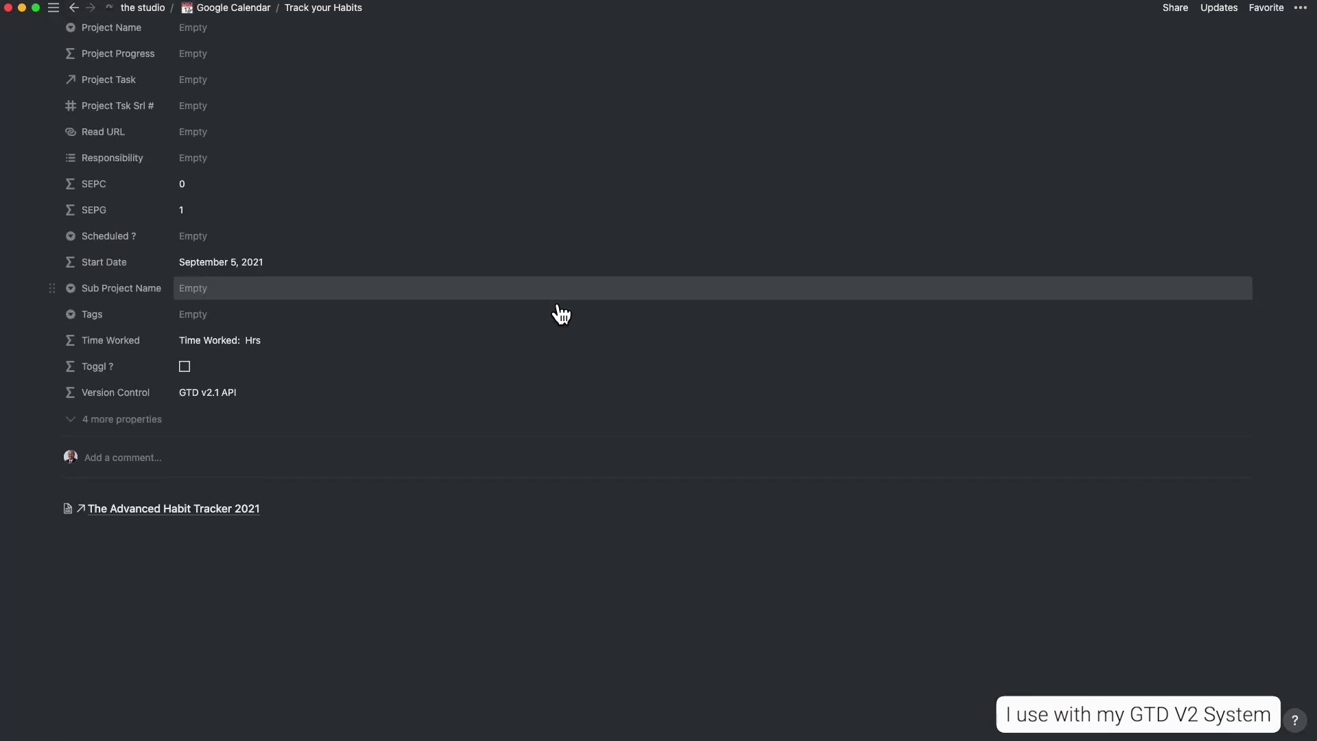
click(202, 518)
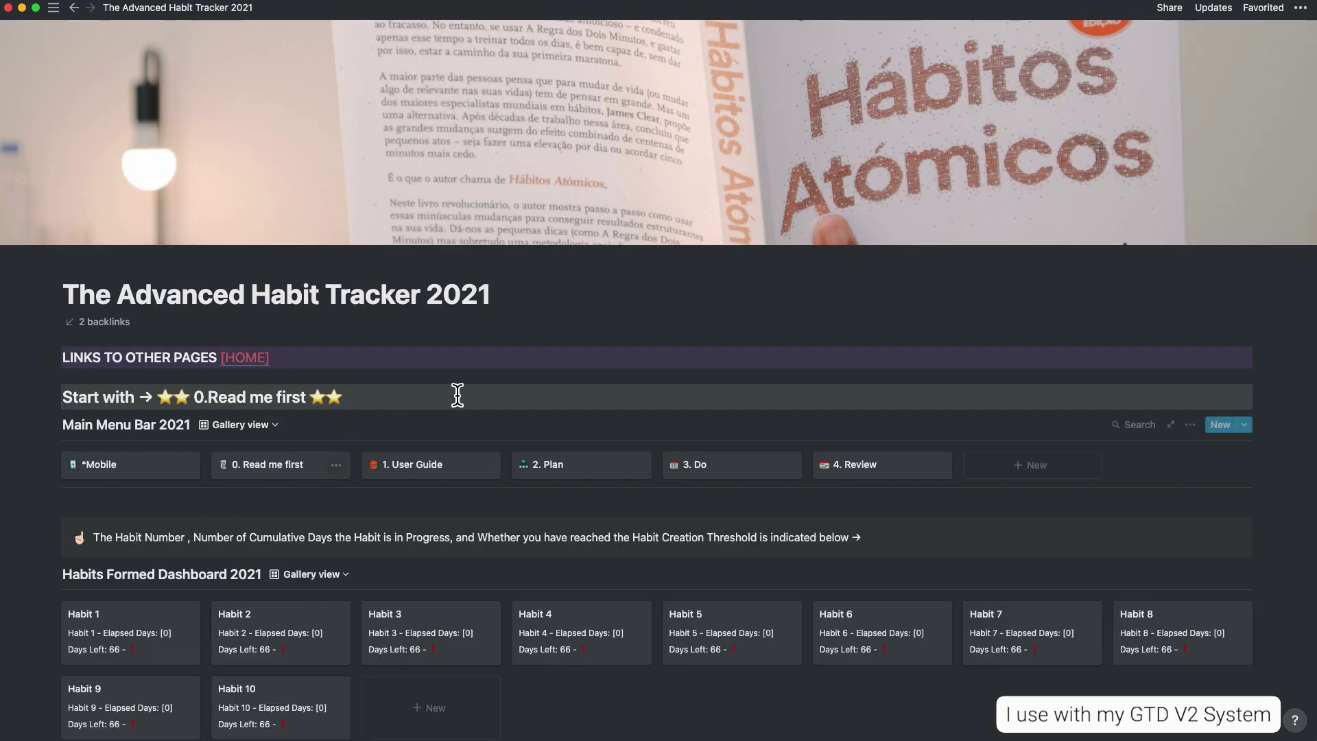